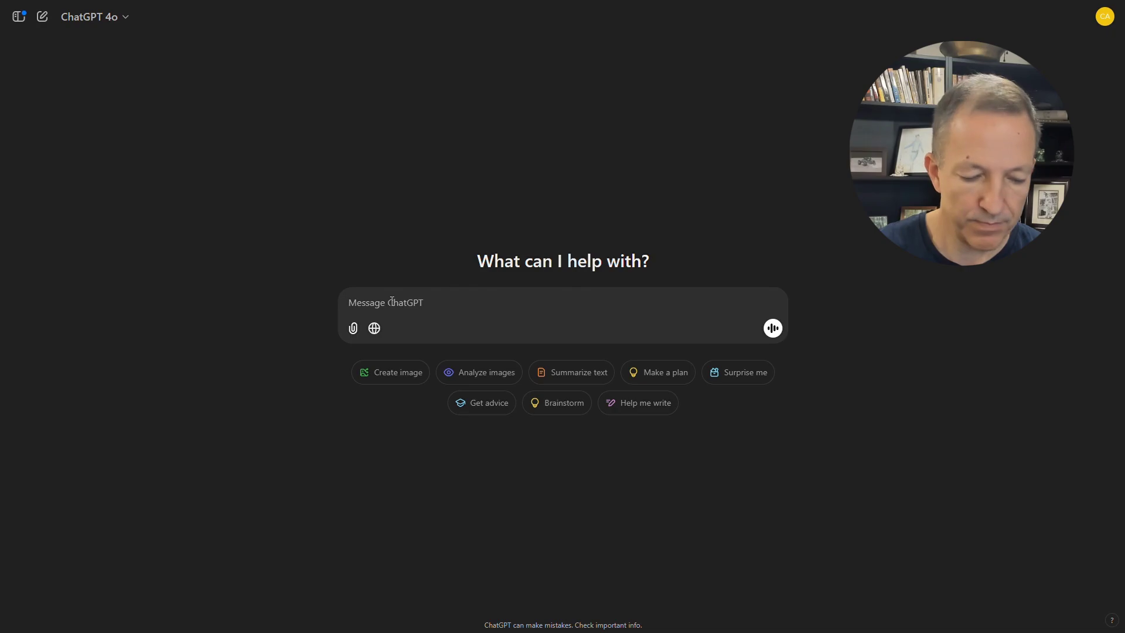
Step: Submit the copywriting-expert prompt for an email newsletter about reusable prompts, including the 30 Day AI Challenge context, and review the response
{"action": "key", "text": "ctrl+v"}
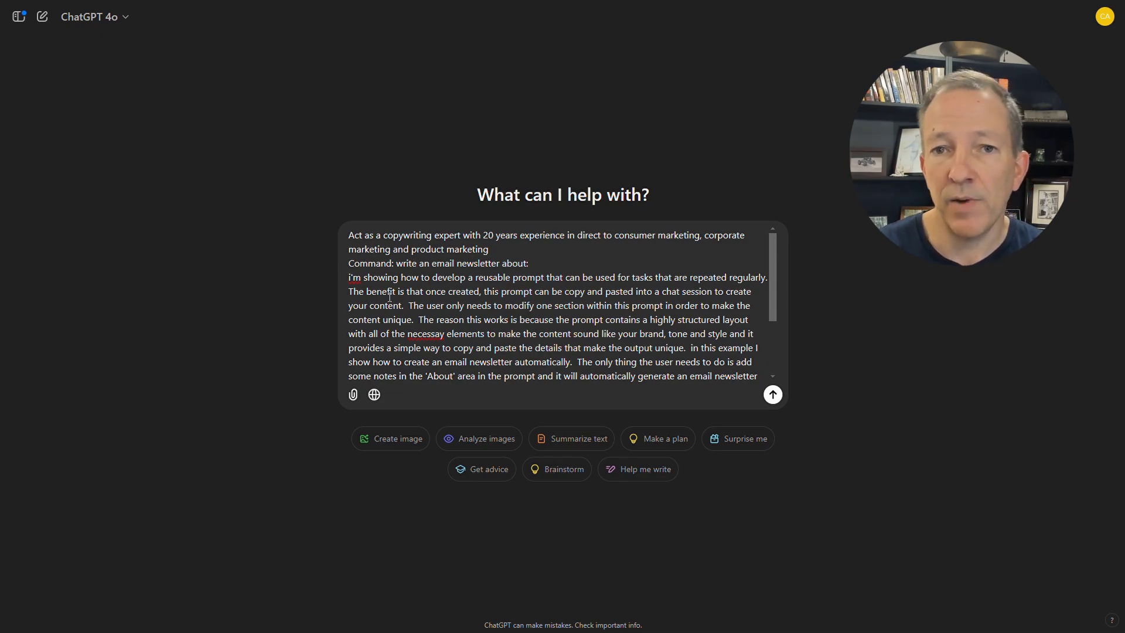
{"action": "scroll", "coordinate": [413, 290], "scroll_direction": "down", "scroll_amount": 3}
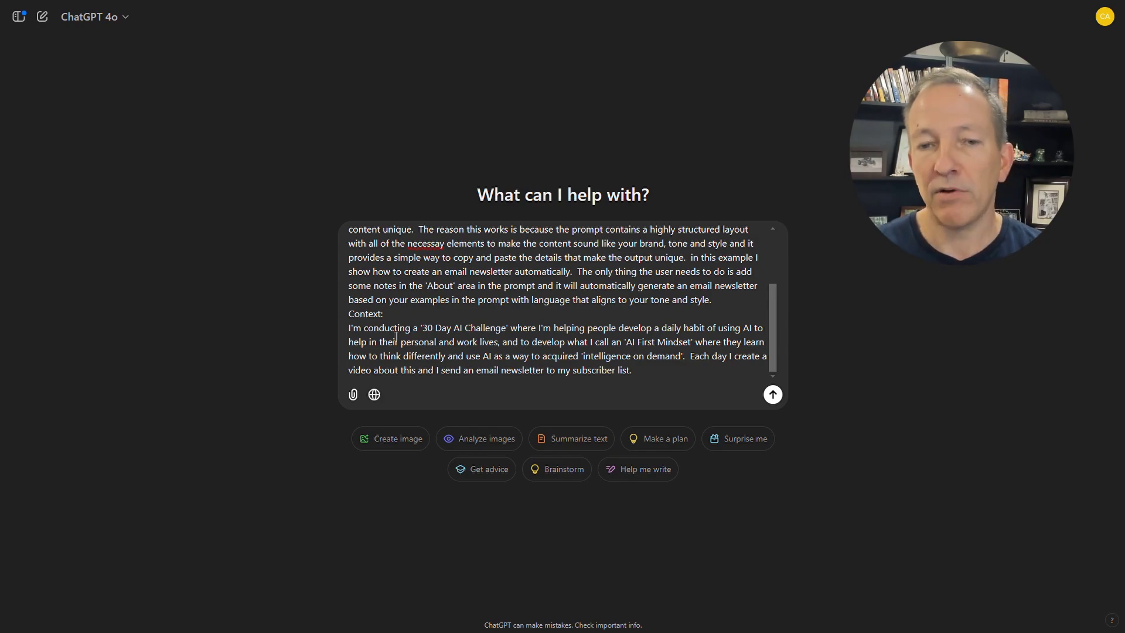
{"action": "left_click", "coordinate": [773, 394]}
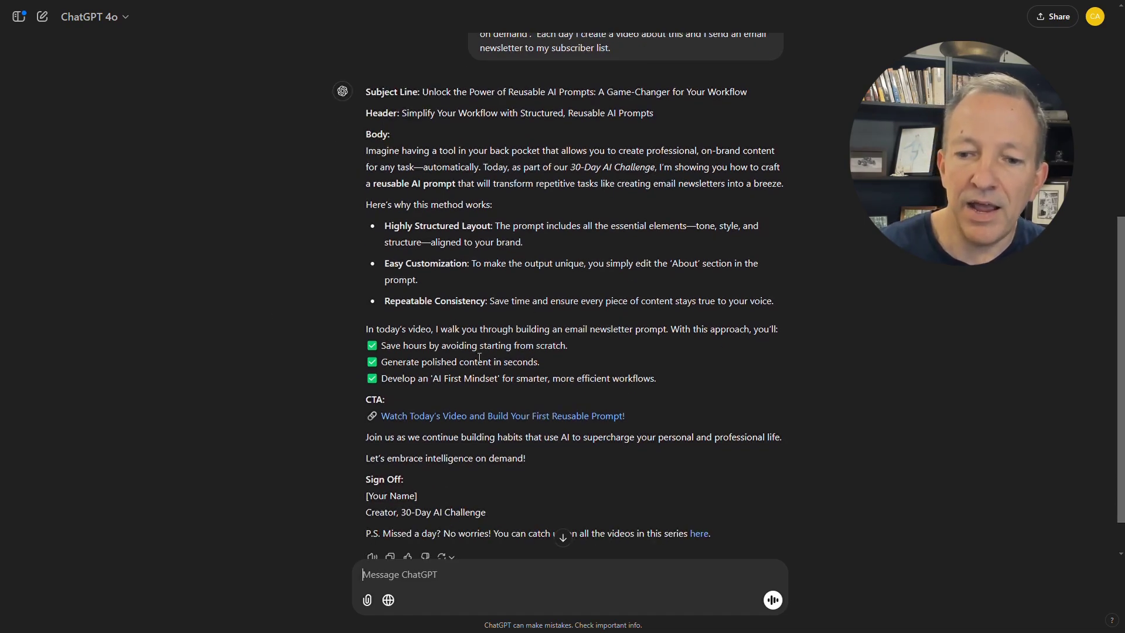
{"action": "scroll", "coordinate": [631, 401], "scroll_direction": "down", "scroll_amount": 1}
{"action": "scroll", "coordinate": [631, 397], "scroll_direction": "up", "scroll_amount": 7}
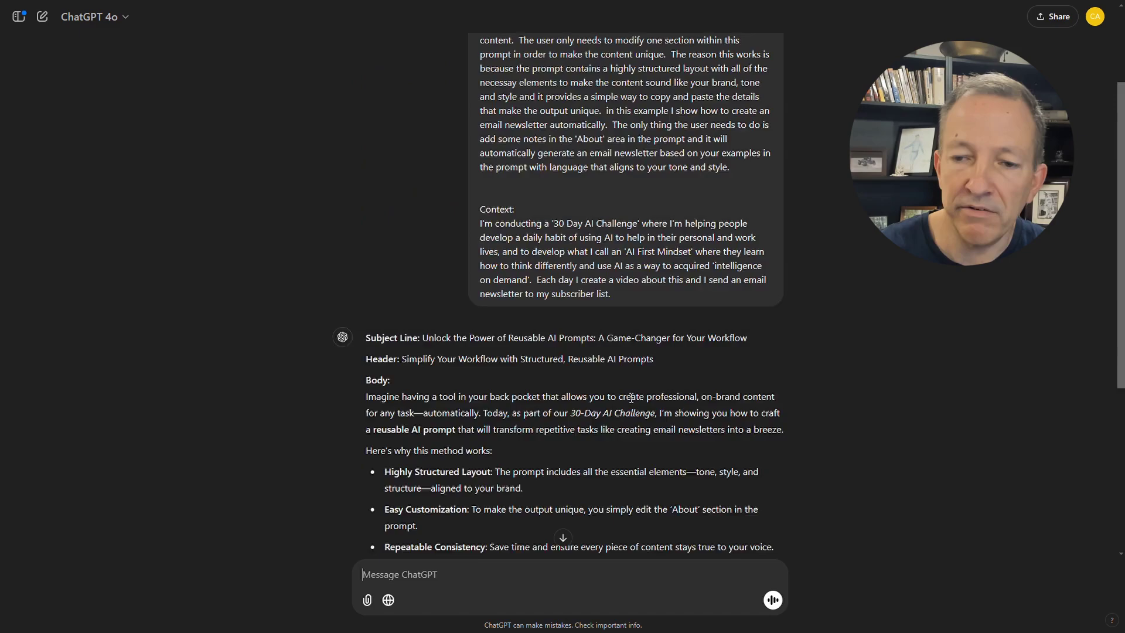
{"action": "scroll", "coordinate": [631, 397], "scroll_direction": "down", "scroll_amount": 8}
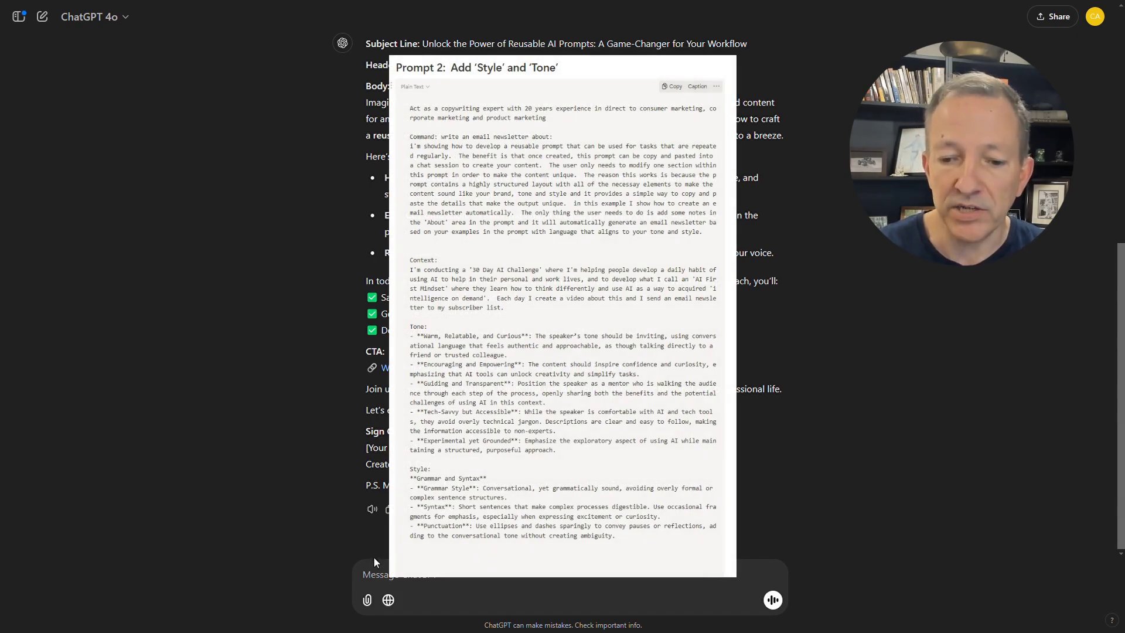
Step: Submit the newsletter prompt extended with Tone and Style sections, checking both sections before sending, and review the generated newsletter
{"action": "key", "text": "ctrl+v"}
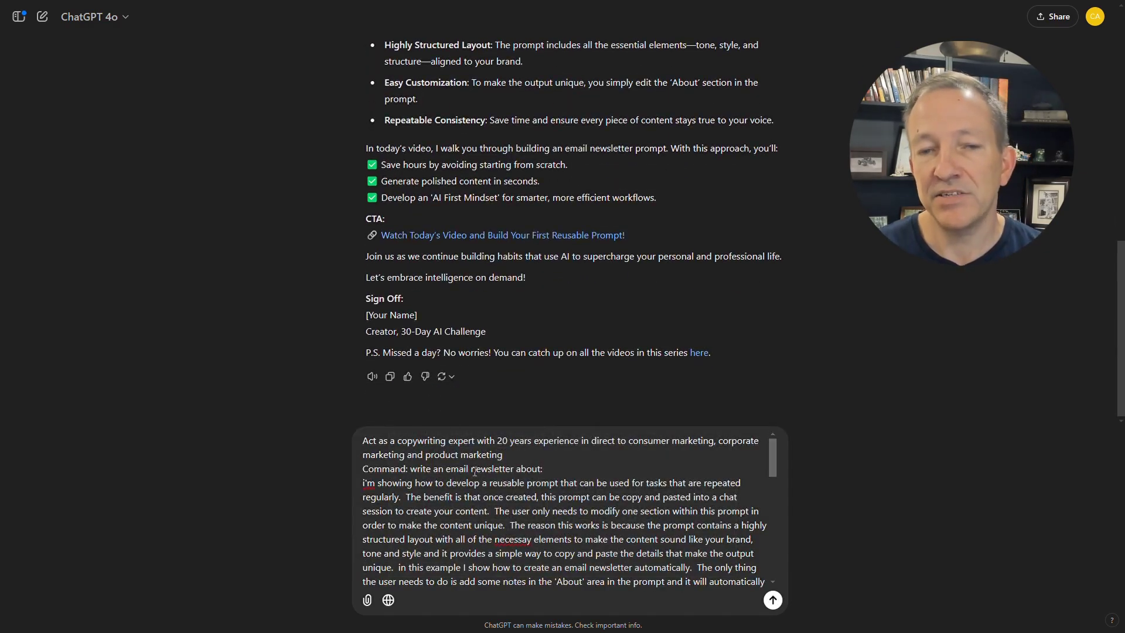
{"action": "scroll", "coordinate": [511, 444], "scroll_direction": "down", "scroll_amount": 5}
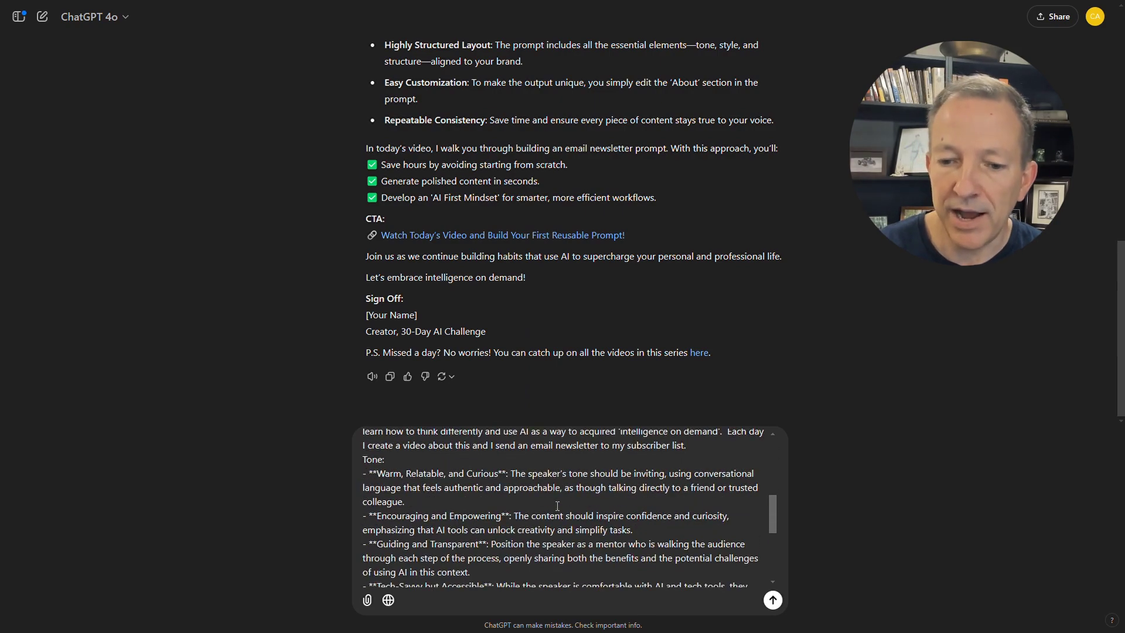
{"action": "left_click_drag", "start_coordinate": [363, 460], "coordinate": [394, 459]}
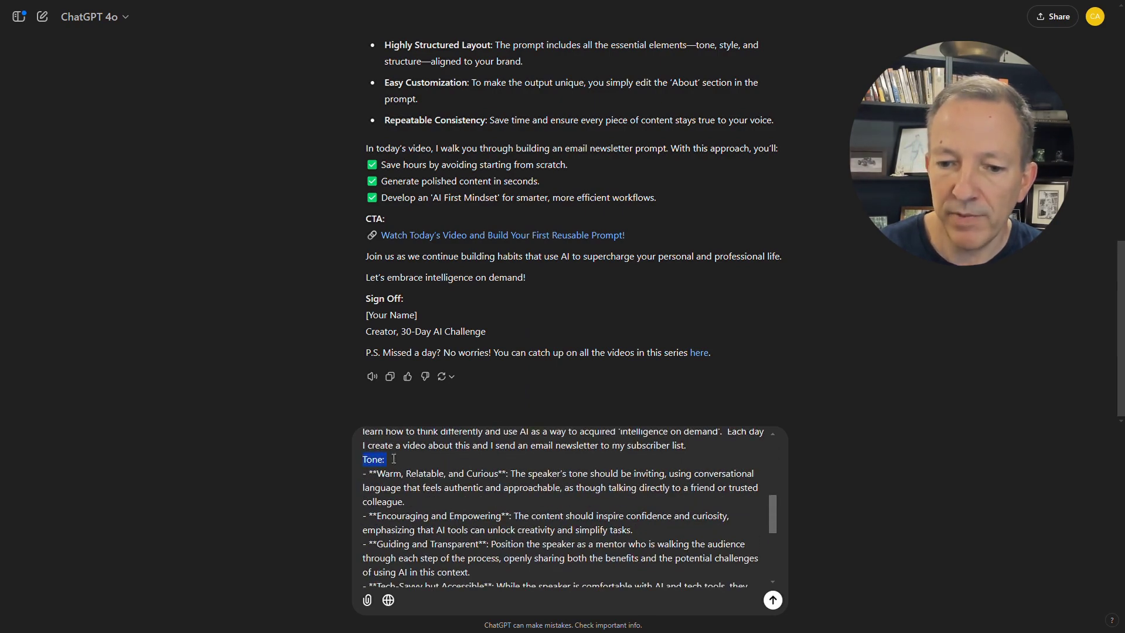
{"action": "scroll", "coordinate": [430, 484], "scroll_direction": "down", "scroll_amount": 3}
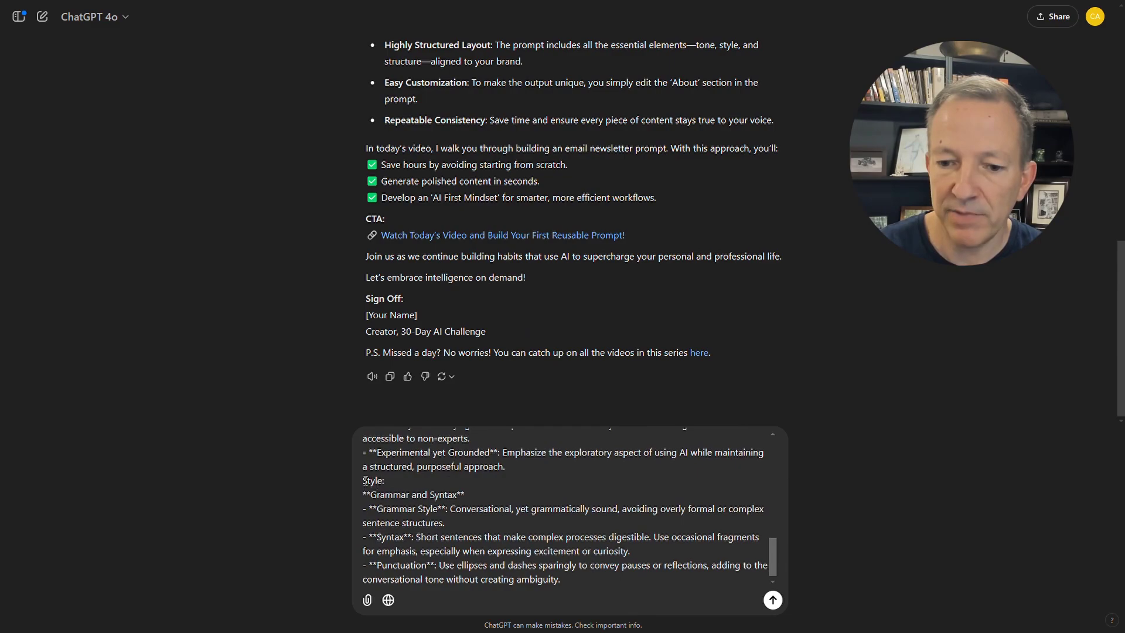
{"action": "left_click", "coordinate": [772, 600]}
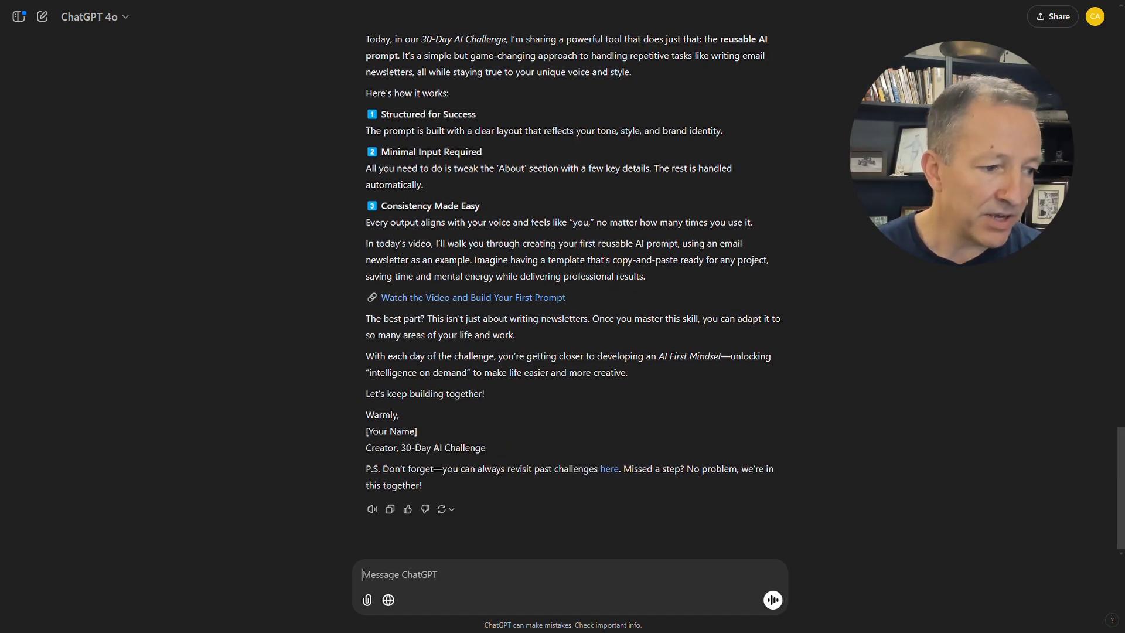
{"action": "scroll", "coordinate": [306, 398], "scroll_direction": "up", "scroll_amount": 4}
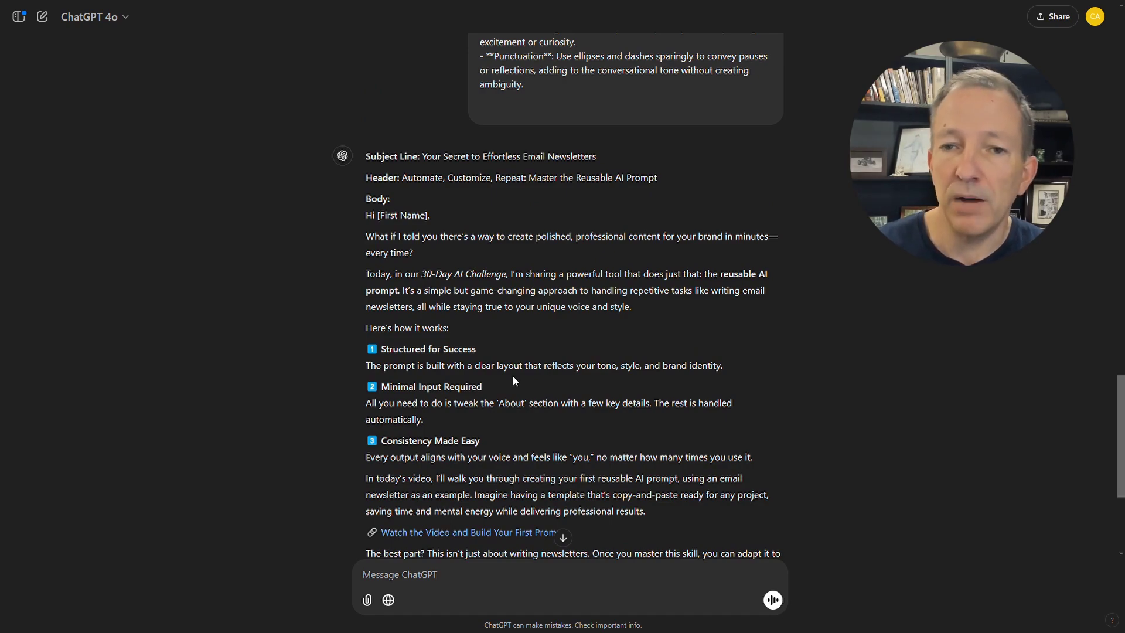
{"action": "scroll", "coordinate": [513, 375], "scroll_direction": "down", "scroll_amount": 4}
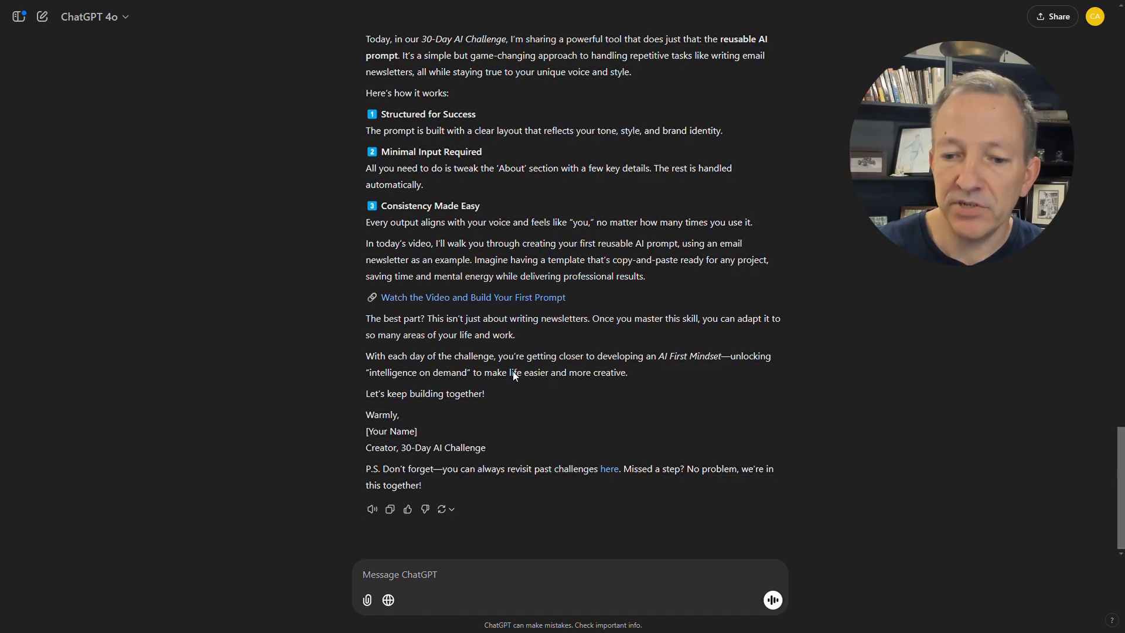
{"action": "scroll", "coordinate": [459, 191], "scroll_direction": "up", "scroll_amount": 5}
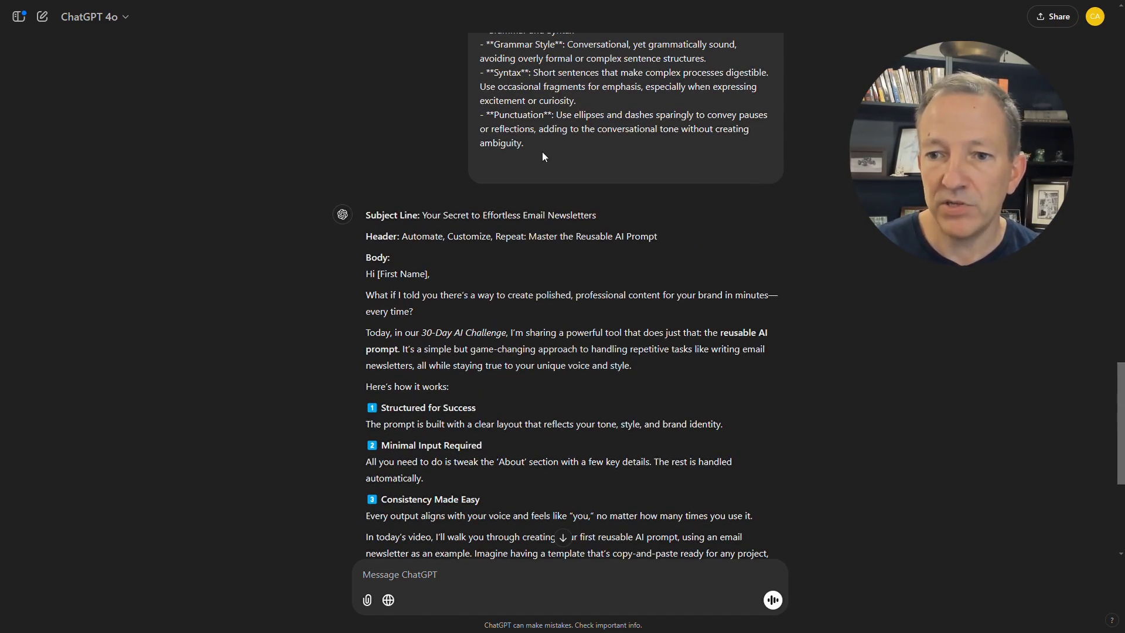
{"action": "scroll", "coordinate": [484, 320], "scroll_direction": "down", "scroll_amount": 5}
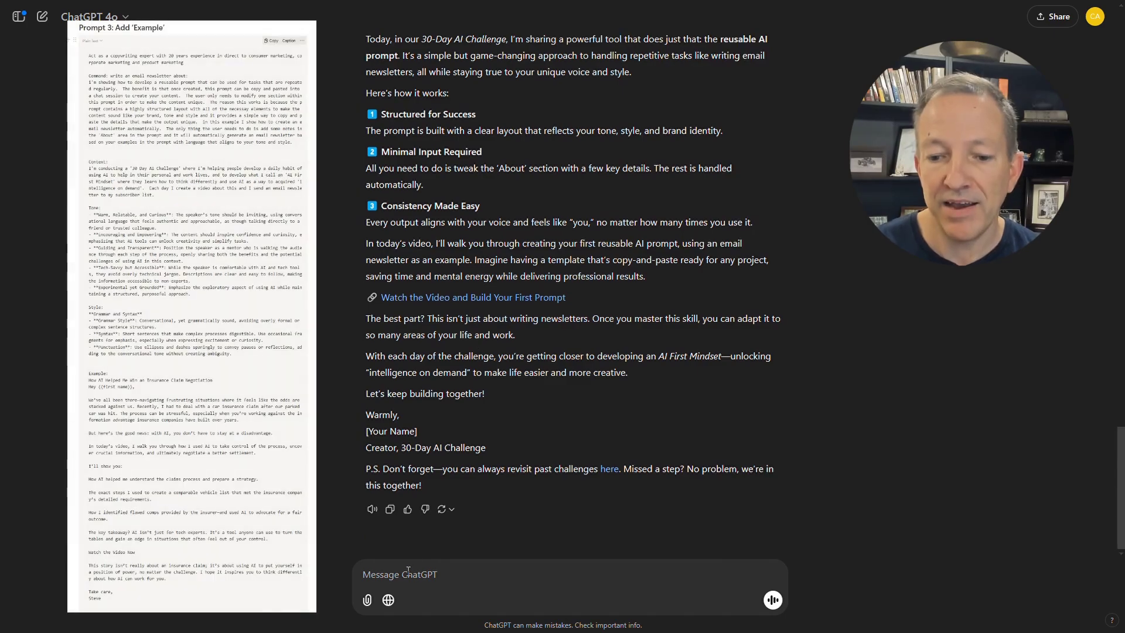
Step: Submit the newsletter prompt extended with an Example email, and review the new newsletter's first-name greeting and opening paragraphs
{"action": "key", "text": "ctrl+v"}
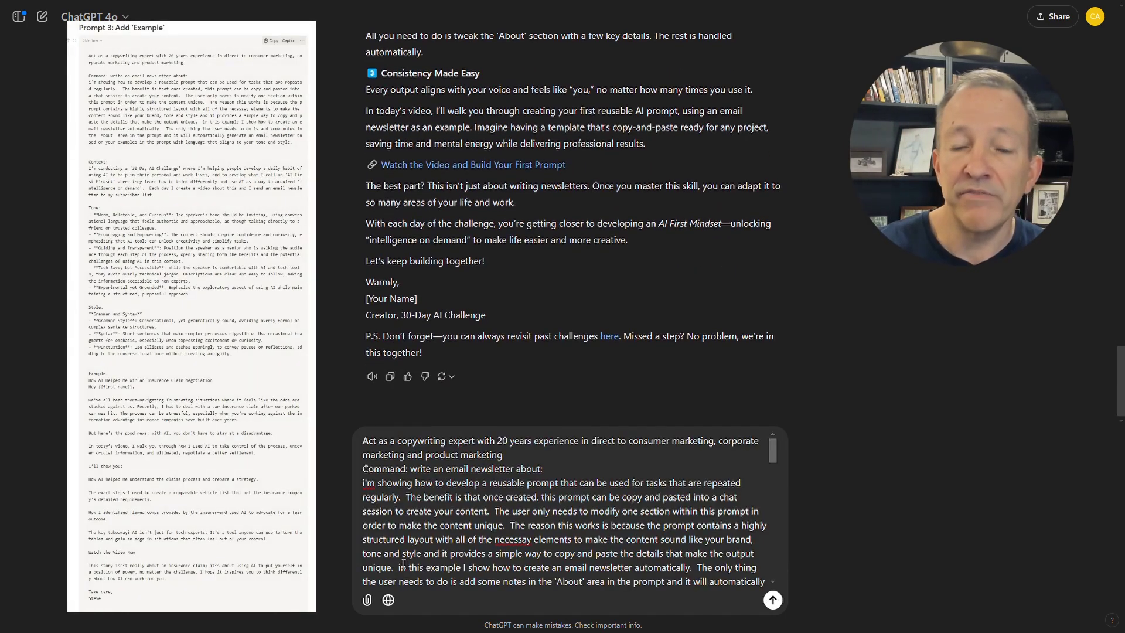
{"action": "key", "text": "Return"}
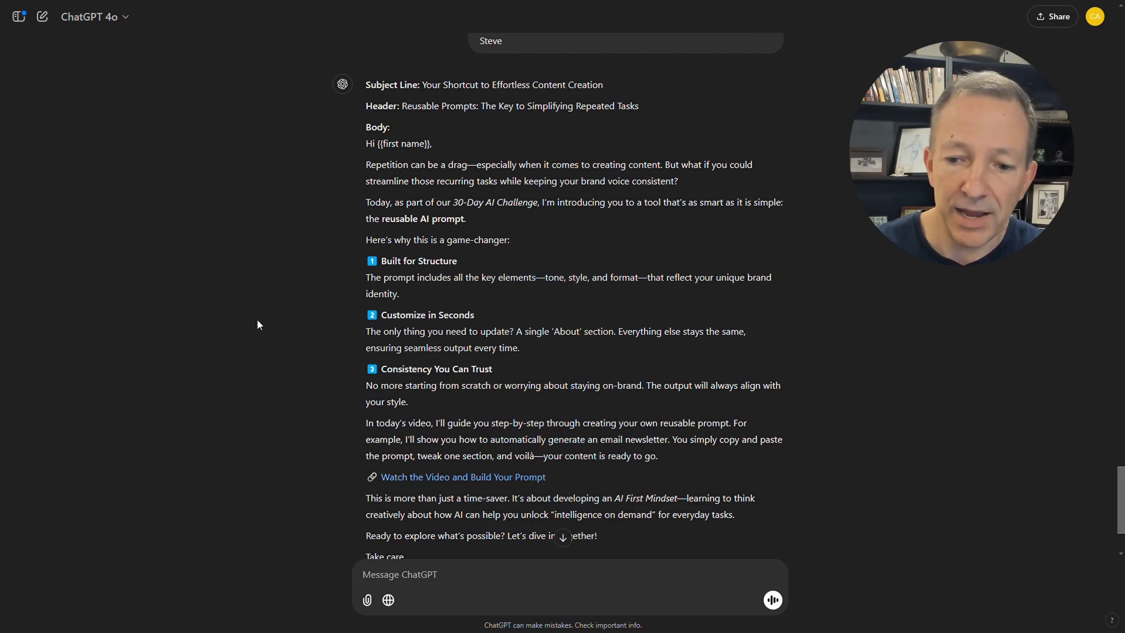
{"action": "scroll", "coordinate": [276, 304], "scroll_direction": "down", "scroll_amount": 2}
{"action": "scroll", "coordinate": [419, 362], "scroll_direction": "up", "scroll_amount": 2}
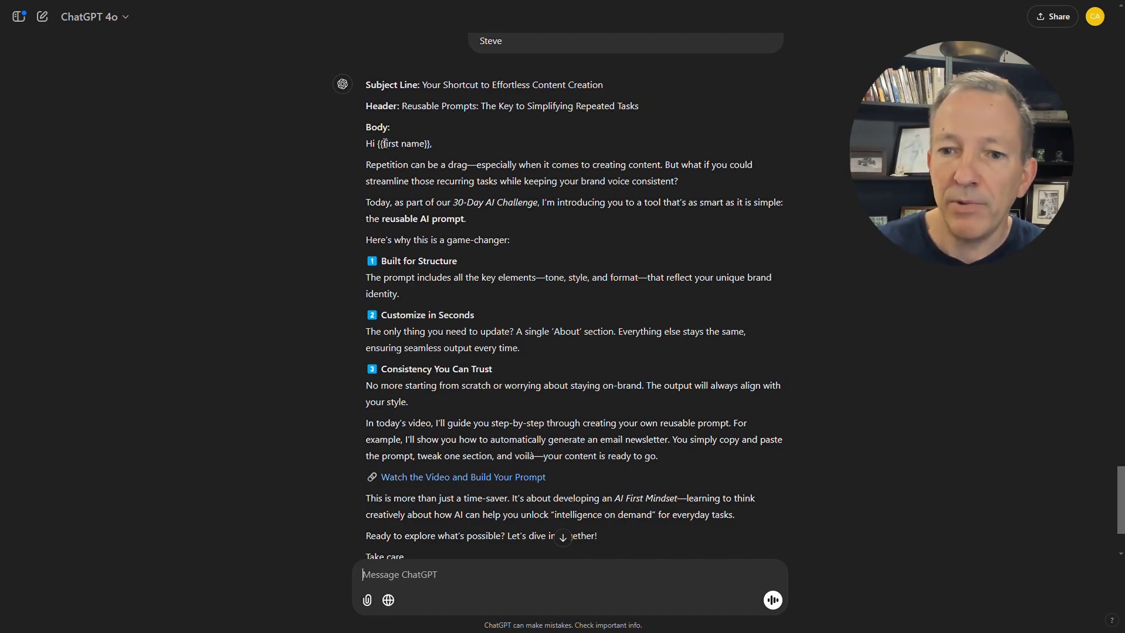
{"action": "left_click_drag", "start_coordinate": [379, 143], "coordinate": [429, 146]}
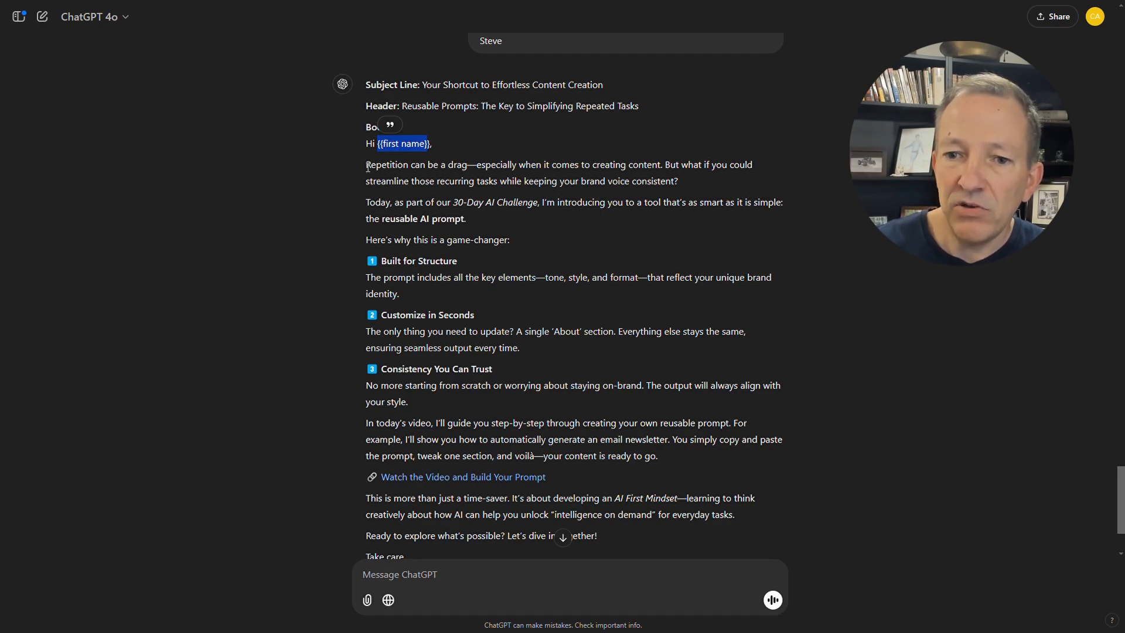
{"action": "left_click_drag", "start_coordinate": [368, 167], "coordinate": [474, 218]}
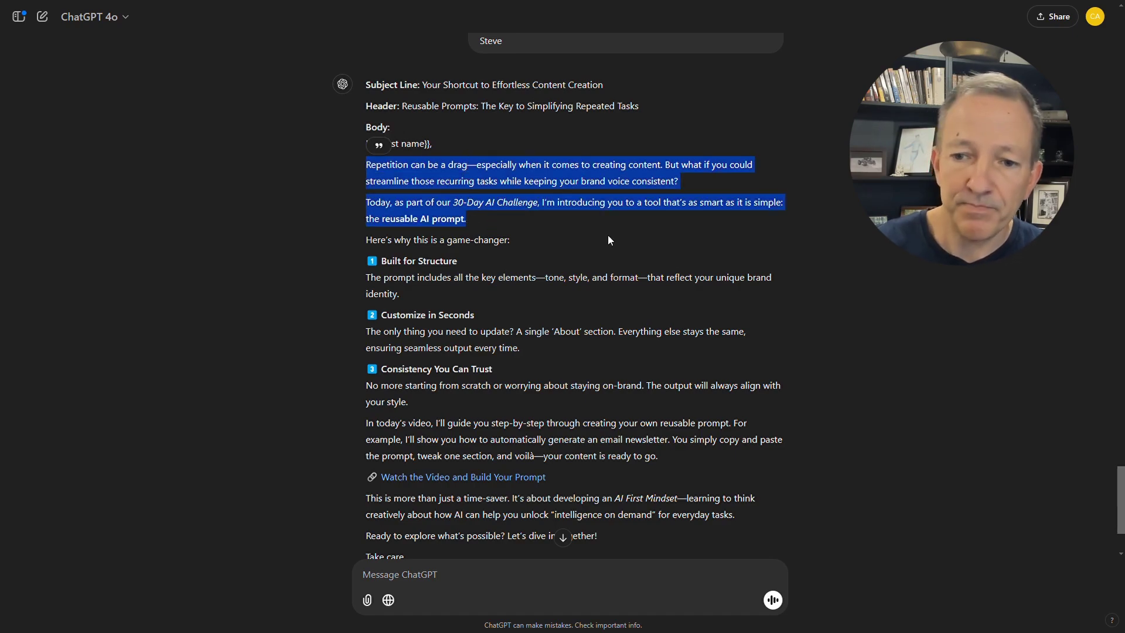
{"action": "scroll", "coordinate": [608, 241], "scroll_direction": "down", "scroll_amount": 1}
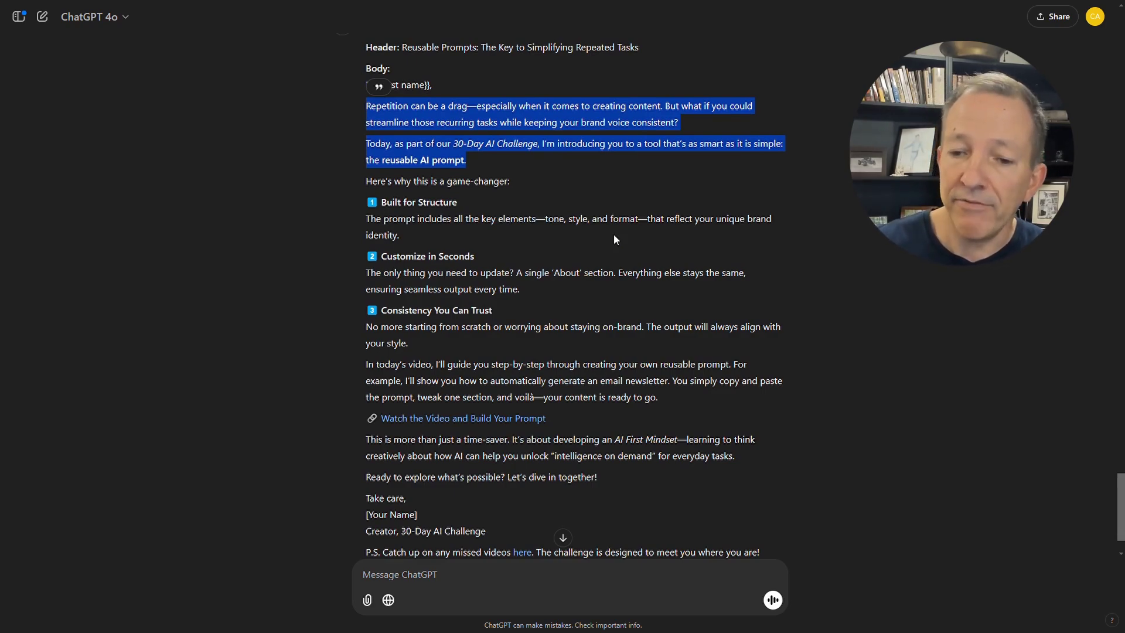
{"action": "scroll", "coordinate": [613, 234], "scroll_direction": "down", "scroll_amount": 2}
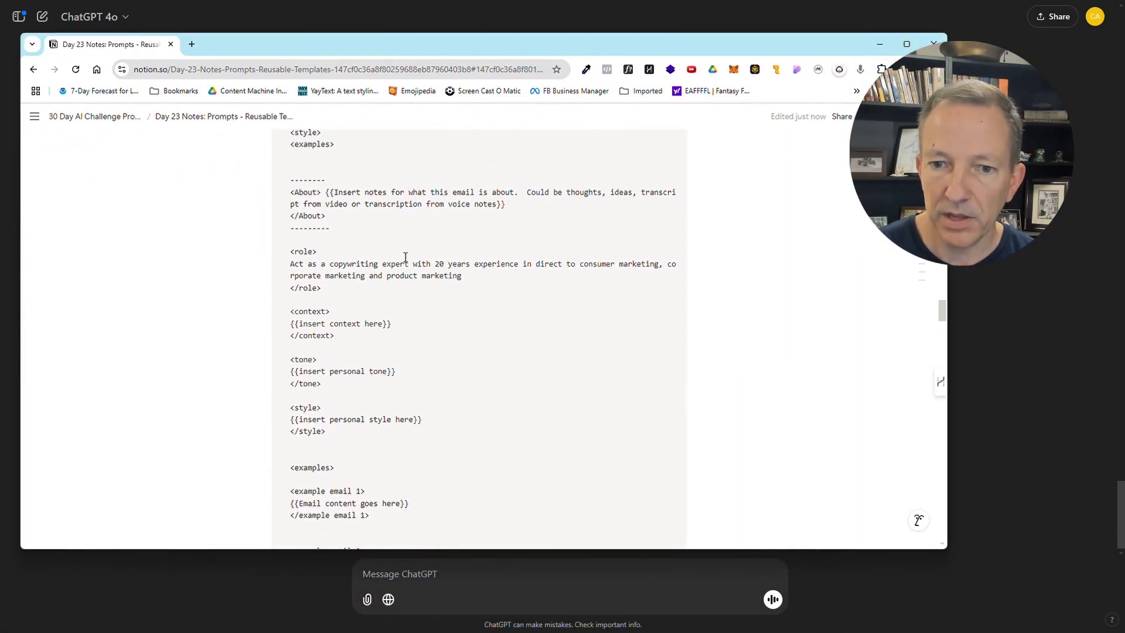
Step: Examine the Command instruction in the "Prompt 4: Structure" template, highlighting the whole instruction and the words "email newsletter"
{"action": "scroll", "coordinate": [405, 258], "scroll_direction": "up", "scroll_amount": 4}
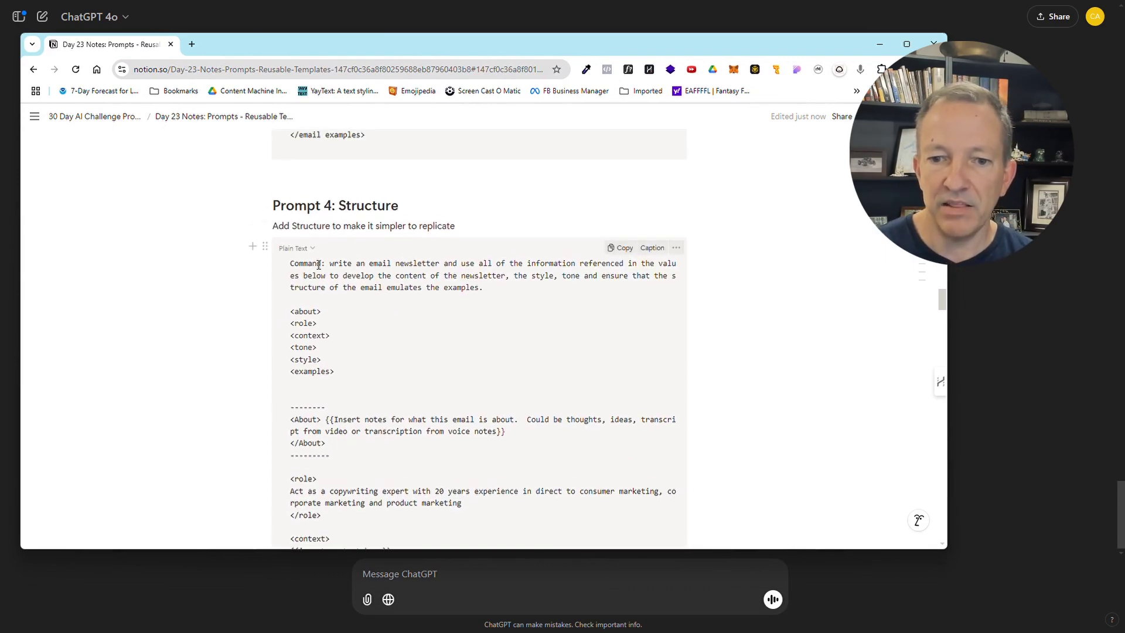
{"action": "scroll", "coordinate": [319, 265], "scroll_direction": "down", "scroll_amount": 1}
{"action": "left_click_drag", "start_coordinate": [291, 204], "coordinate": [518, 228]}
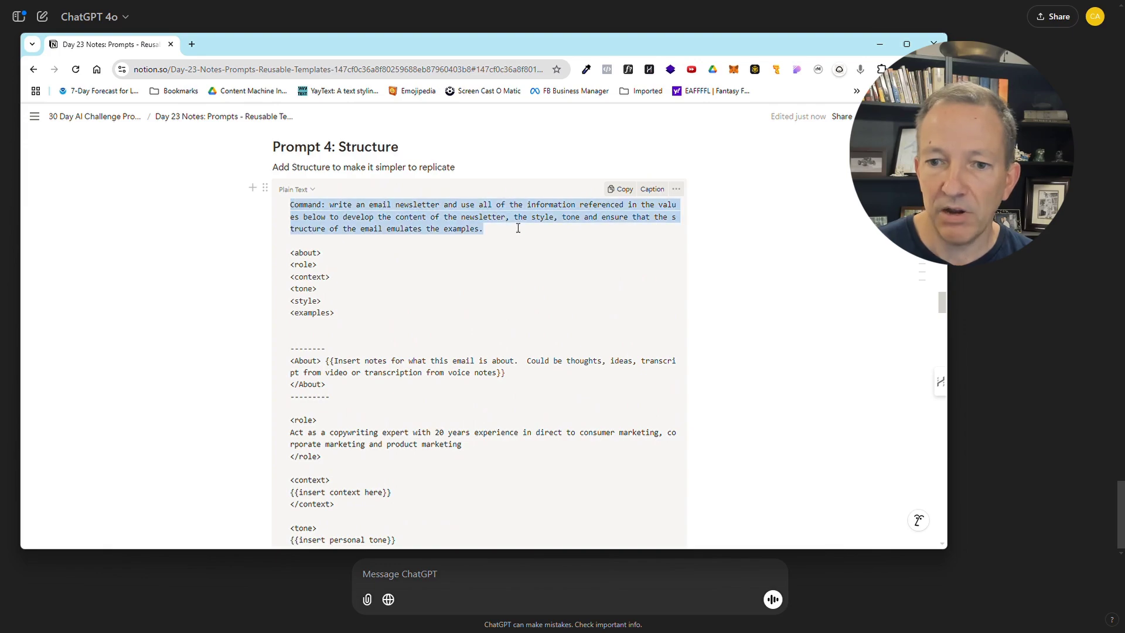
{"action": "left_click", "coordinate": [376, 207]}
{"action": "left_click_drag", "start_coordinate": [369, 206], "coordinate": [440, 205]}
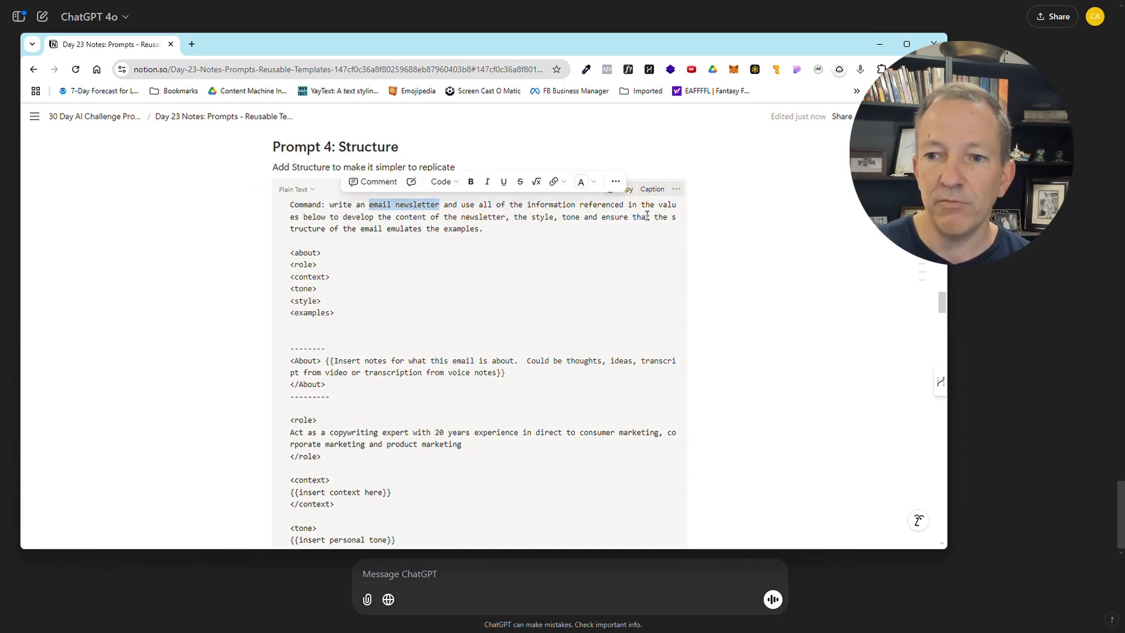
Step: Examine the list of about, role, context, tone, style and examples tags below the Command instruction, highlighting them in turn
{"action": "left_click_drag", "start_coordinate": [291, 252], "coordinate": [340, 315]}
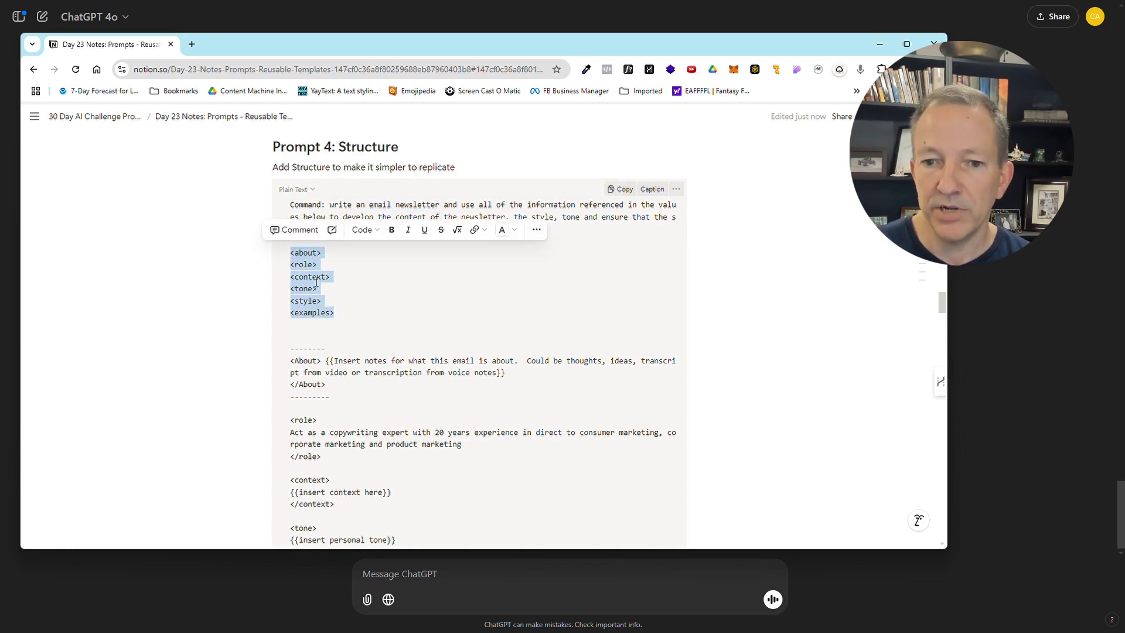
{"action": "scroll", "coordinate": [355, 290], "scroll_direction": "down", "scroll_amount": 1}
{"action": "left_click", "coordinate": [327, 194]}
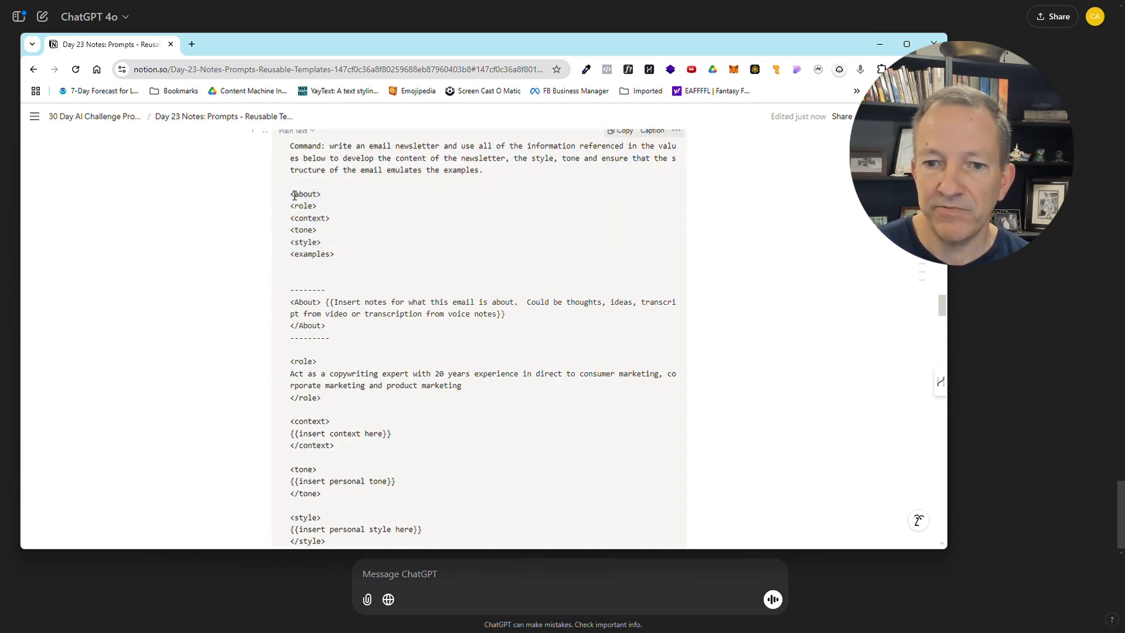
{"action": "left_click_drag", "start_coordinate": [291, 194], "coordinate": [327, 190]}
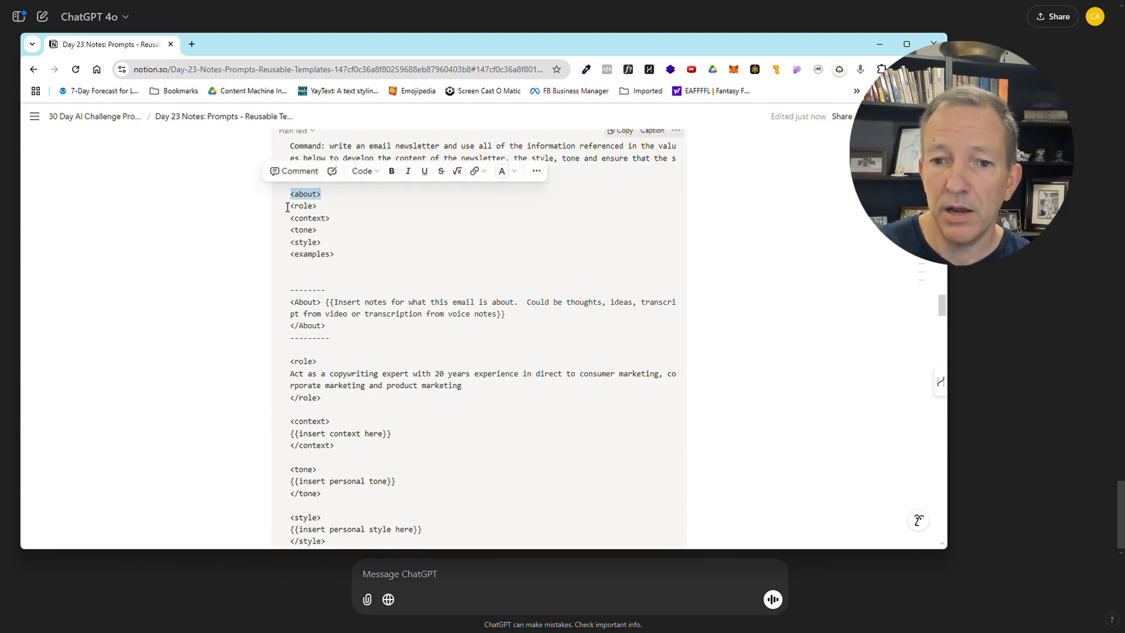
{"action": "left_click_drag", "start_coordinate": [287, 207], "coordinate": [343, 256]}
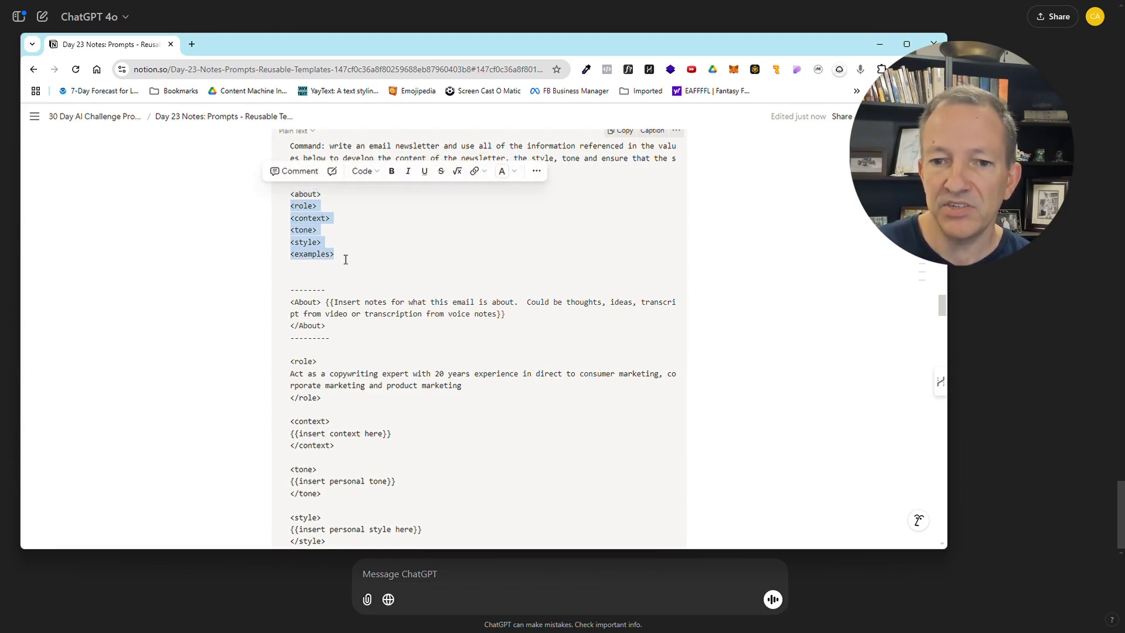
{"action": "left_click", "coordinate": [321, 206]}
{"action": "left_click_drag", "start_coordinate": [322, 206], "coordinate": [291, 207]}
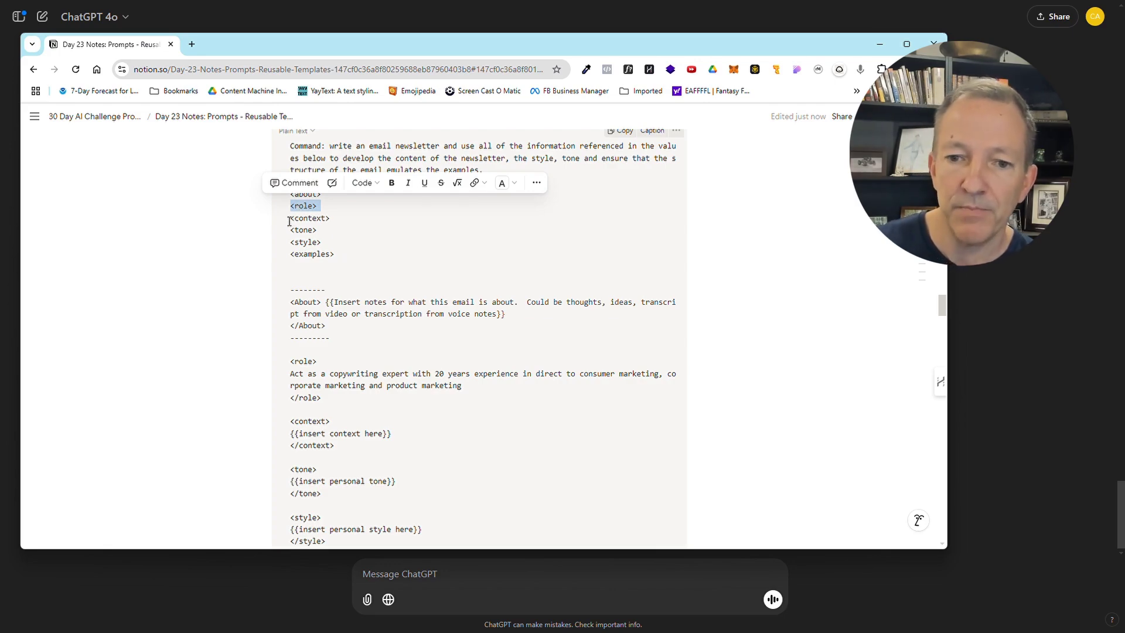
{"action": "left_click_drag", "start_coordinate": [292, 218], "coordinate": [335, 219]}
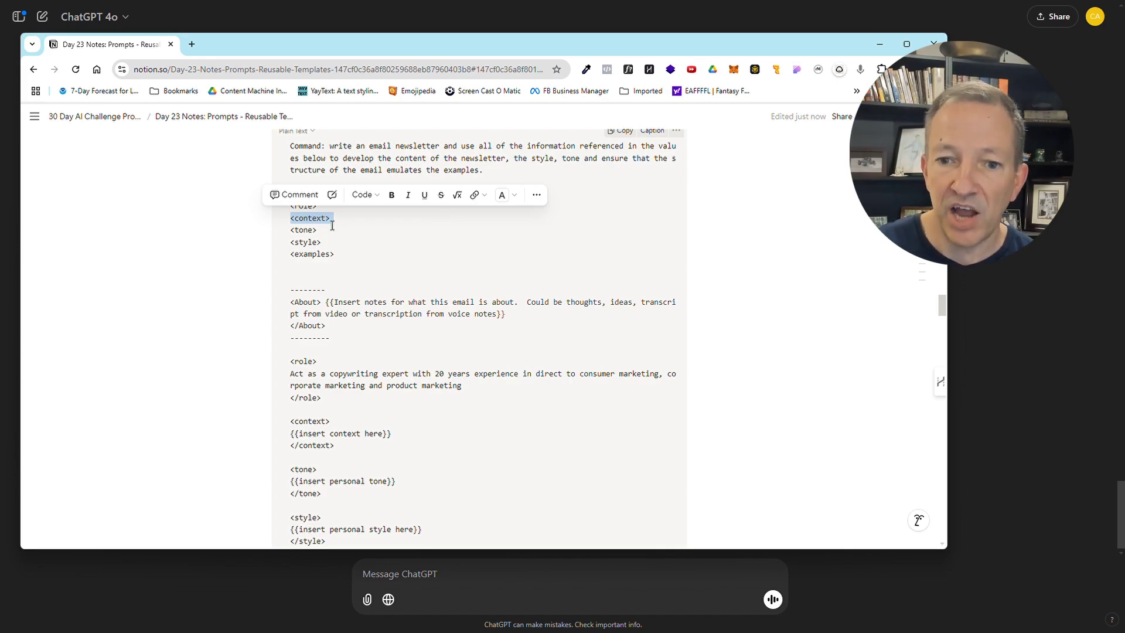
{"action": "left_click_drag", "start_coordinate": [320, 230], "coordinate": [355, 257]}
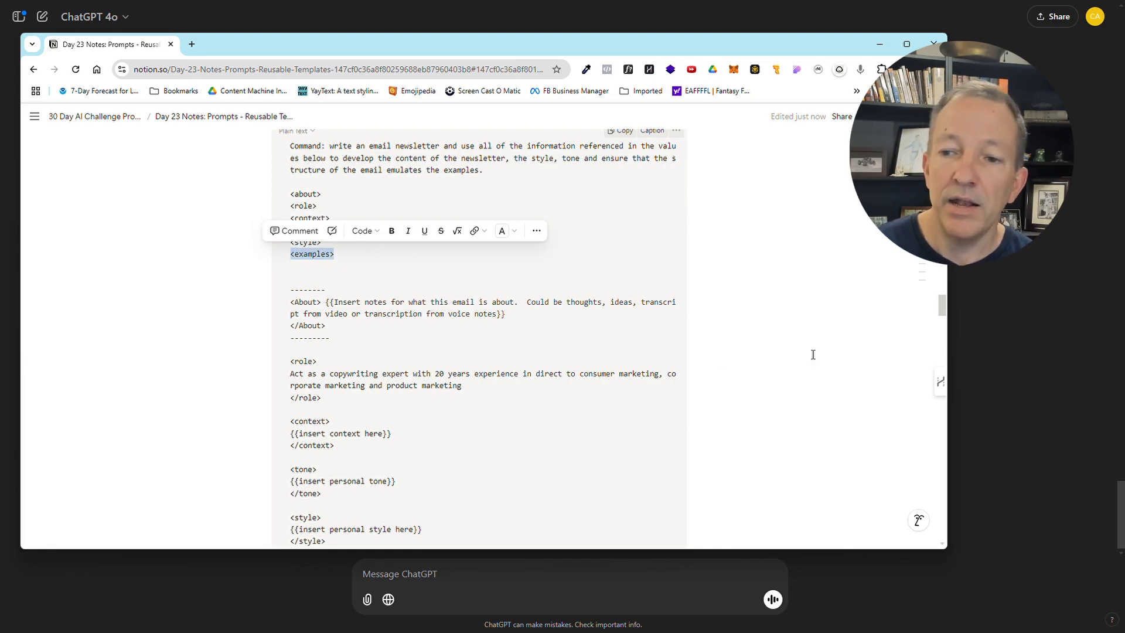
{"action": "left_click", "coordinate": [714, 334]}
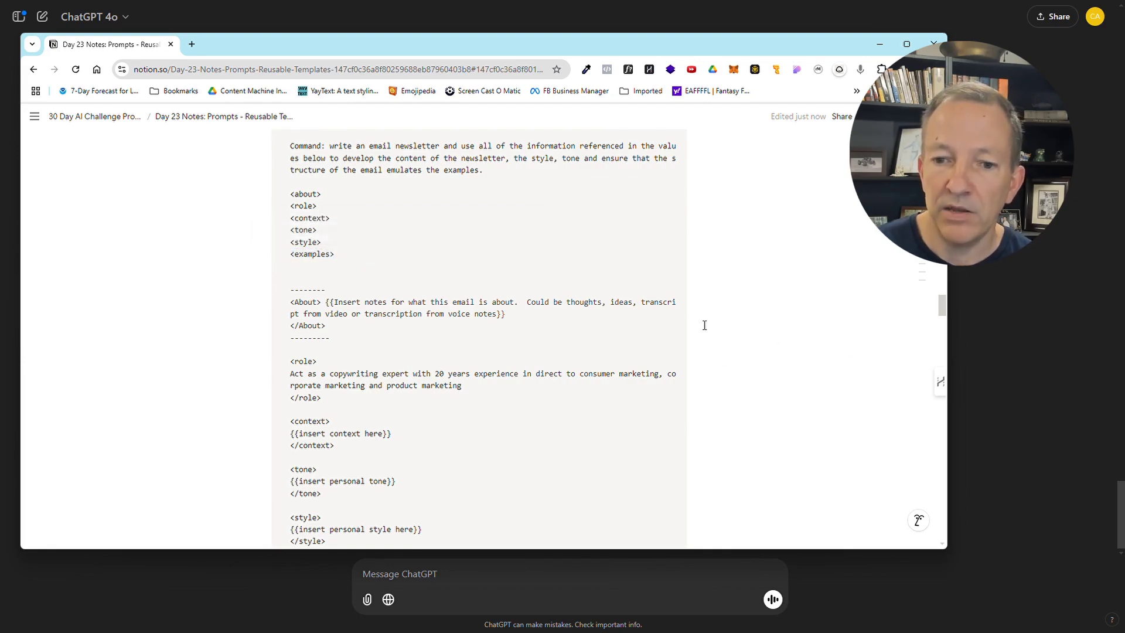
Step: Examine the template's role section, highlighting the copywriting-expert text between its opening and closing tags
{"action": "scroll", "coordinate": [703, 321], "scroll_direction": "down", "scroll_amount": 2}
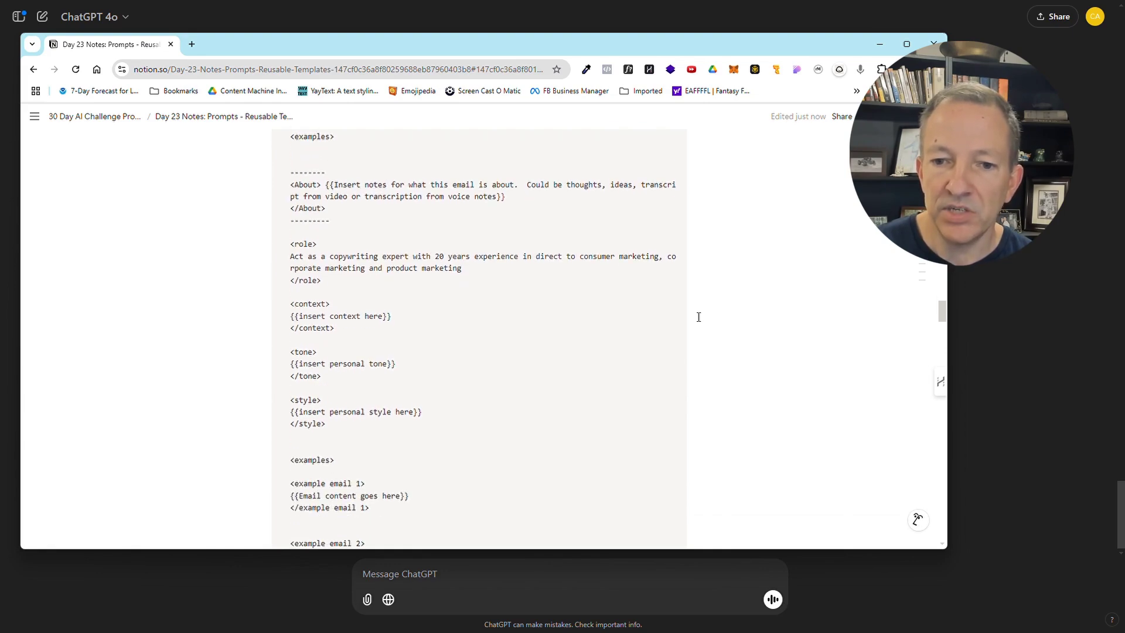
{"action": "left_click_drag", "start_coordinate": [291, 258], "coordinate": [500, 268]}
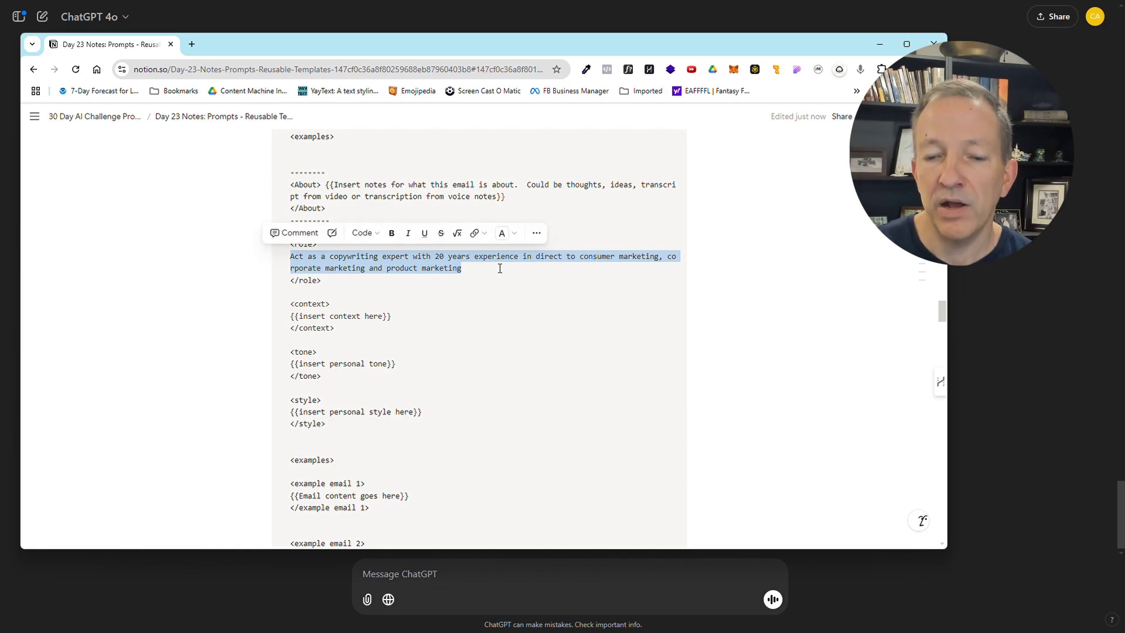
{"action": "left_click", "coordinate": [762, 314]}
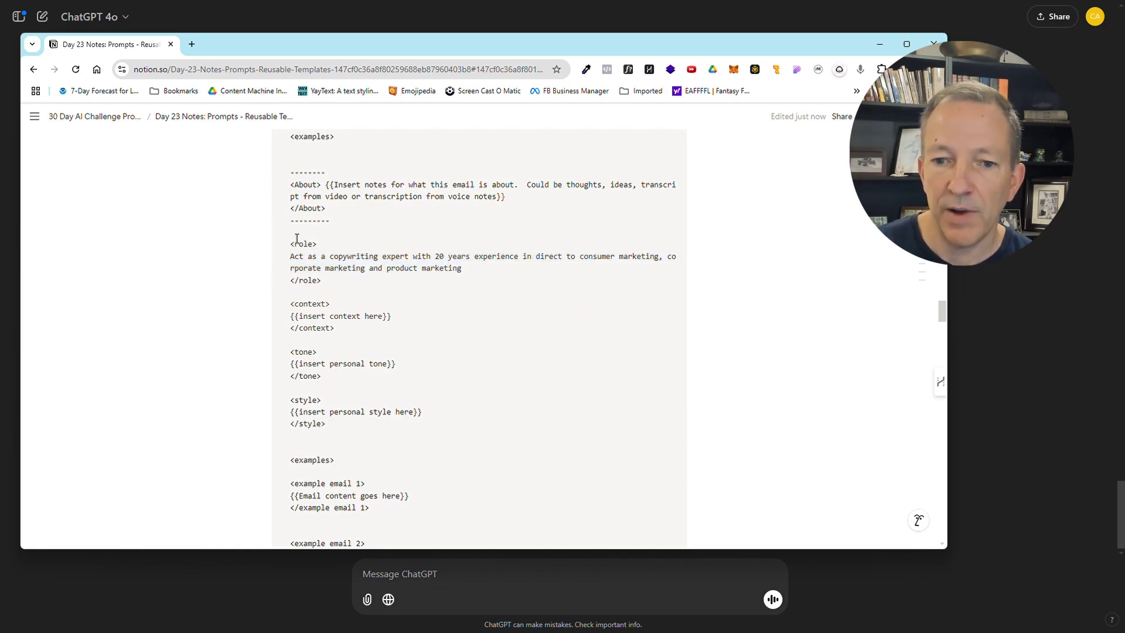
Step: Examine how the role tags enclose their instruction, highlighting the opening tag, the closing tag and the copywriting-expert sentence
{"action": "left_click_drag", "start_coordinate": [291, 242], "coordinate": [321, 243]}
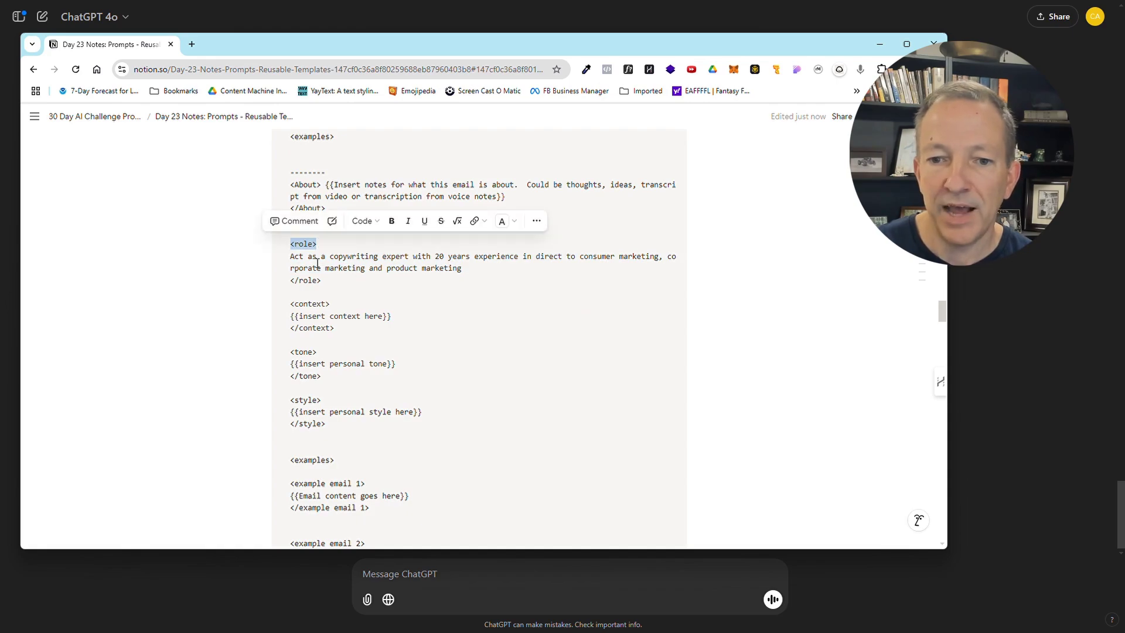
{"action": "left_click_drag", "start_coordinate": [291, 280], "coordinate": [323, 280]}
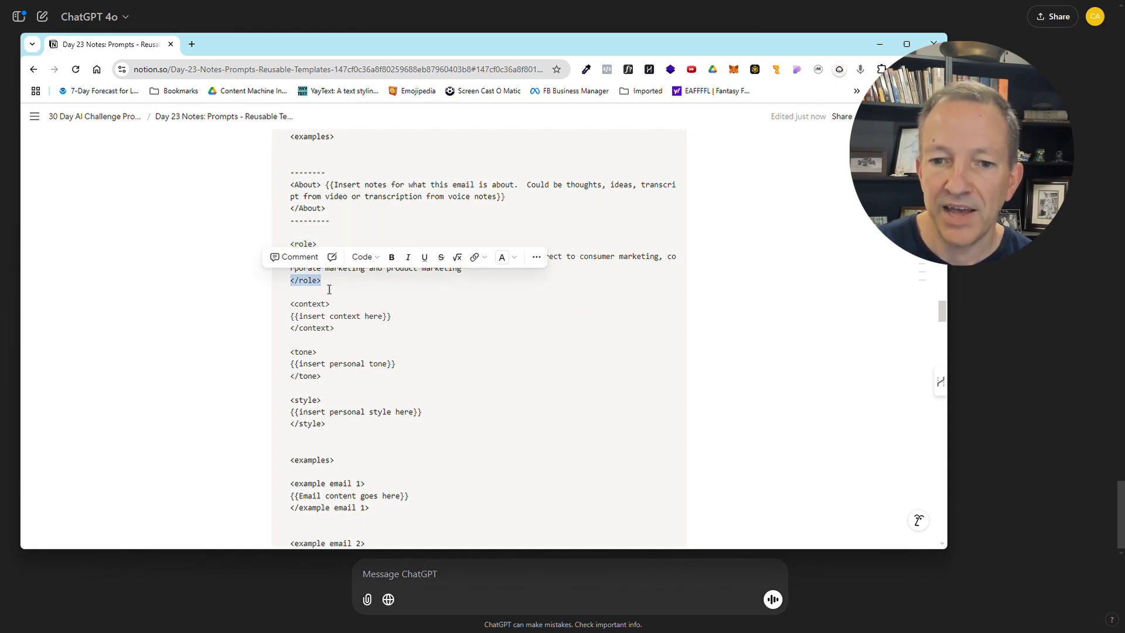
{"action": "left_click", "coordinate": [775, 341]}
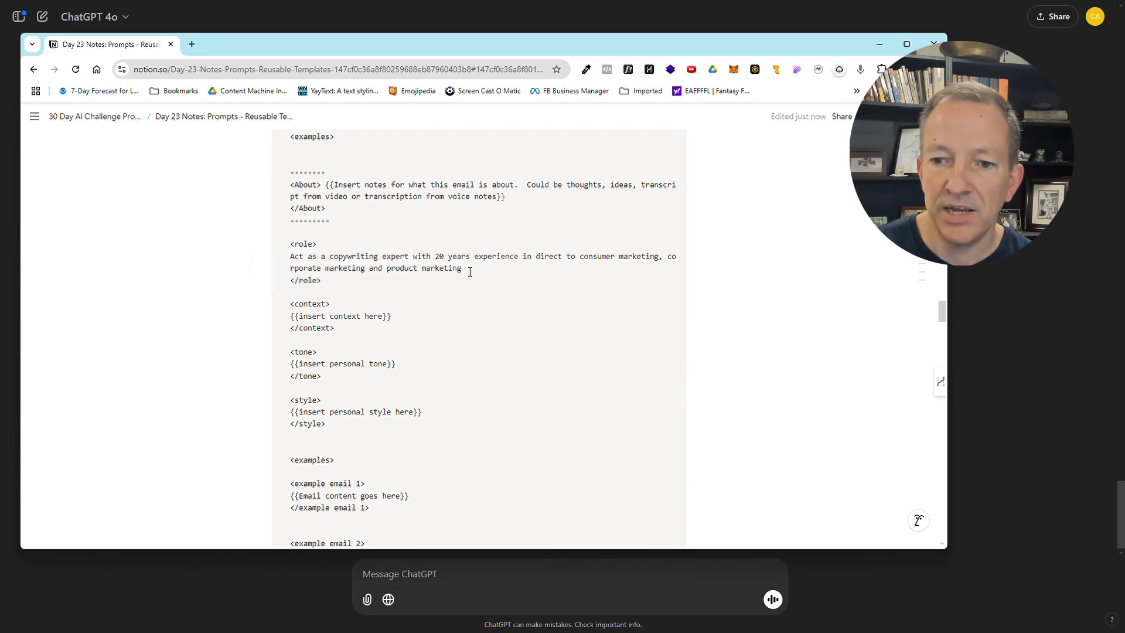
{"action": "left_click_drag", "start_coordinate": [467, 269], "coordinate": [290, 256]}
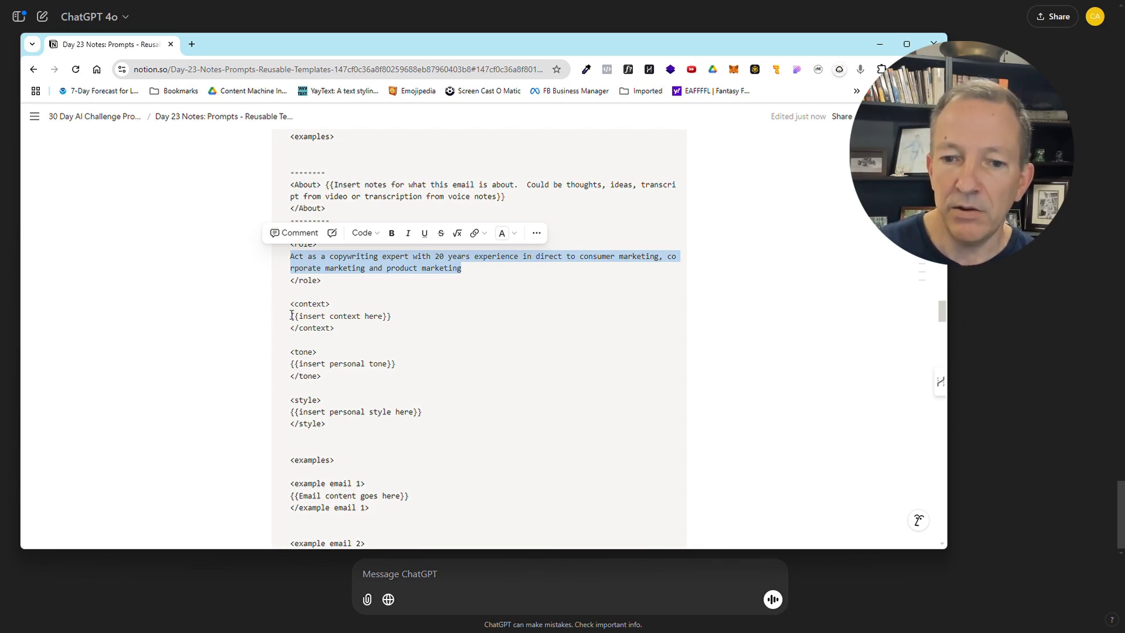
Step: Examine the template's context, tone and style placeholders, highlighting each double-bracketed insert text in turn
{"action": "mouse_move", "coordinate": [291, 316]}
{"action": "left_mouse_down"}
{"action": "mouse_move", "coordinate": [400, 320]}
{"action": "mouse_move", "coordinate": [291, 316]}
{"action": "left_mouse_up"}
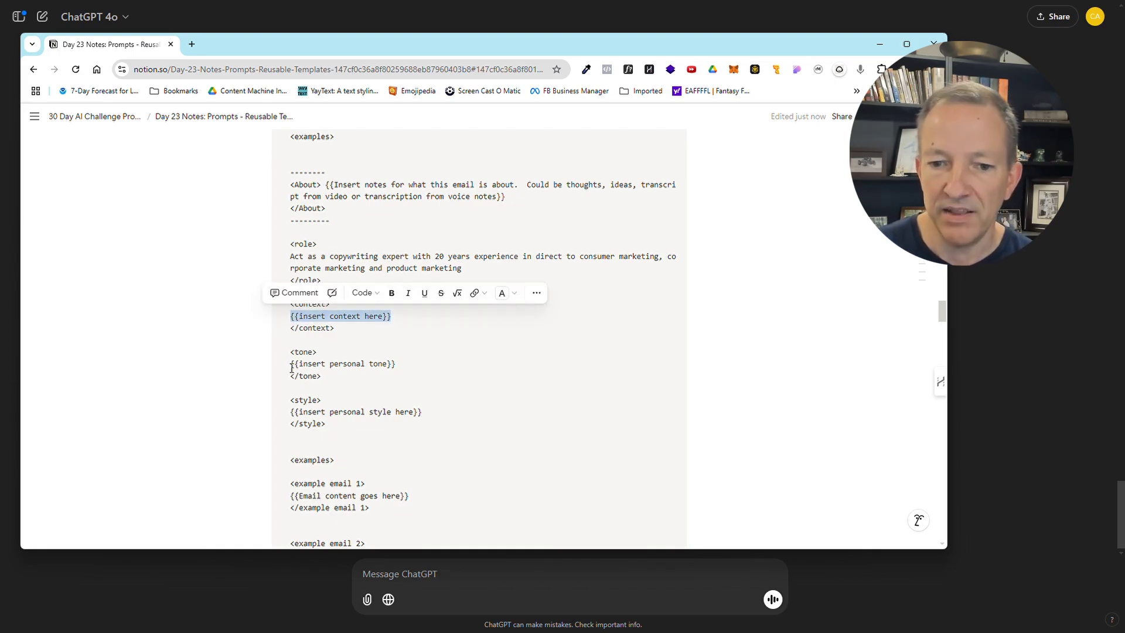
{"action": "left_click_drag", "start_coordinate": [291, 364], "coordinate": [406, 369]}
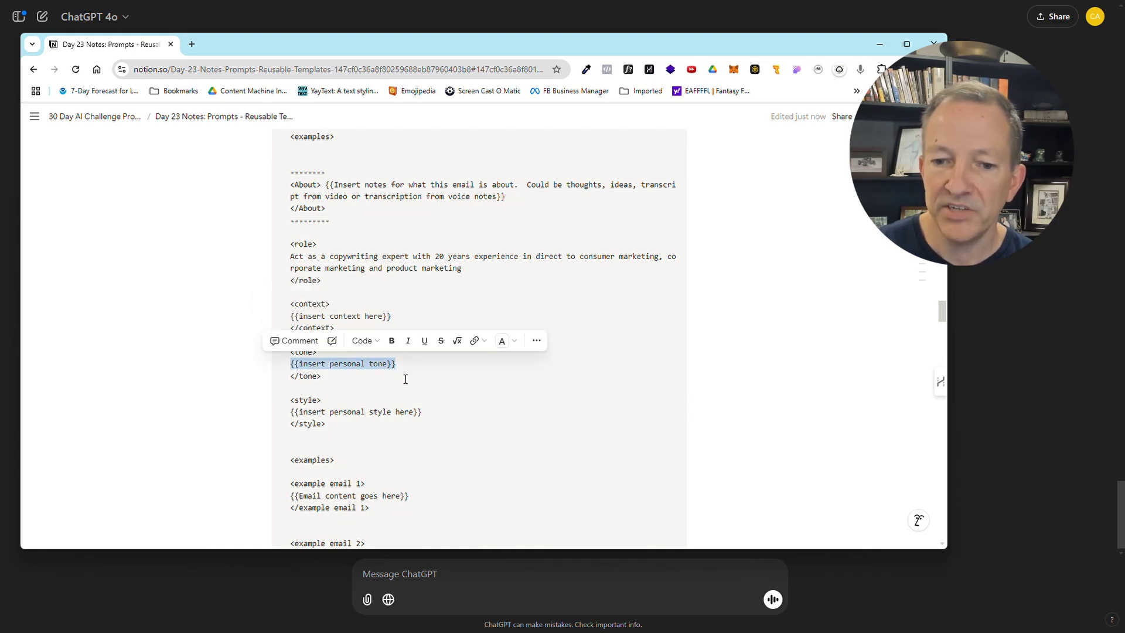
{"action": "scroll", "coordinate": [375, 381], "scroll_direction": "down", "scroll_amount": 1}
{"action": "left_click", "coordinate": [292, 354]}
{"action": "left_click_drag", "start_coordinate": [292, 354], "coordinate": [440, 351]}
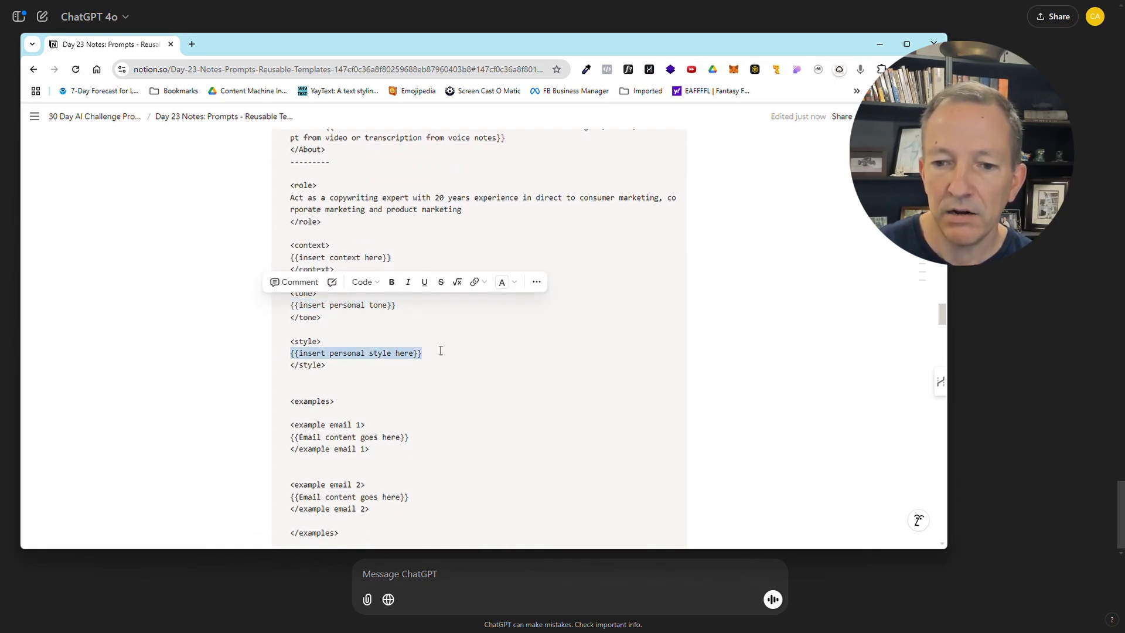
{"action": "scroll", "coordinate": [422, 377], "scroll_direction": "down", "scroll_amount": 1}
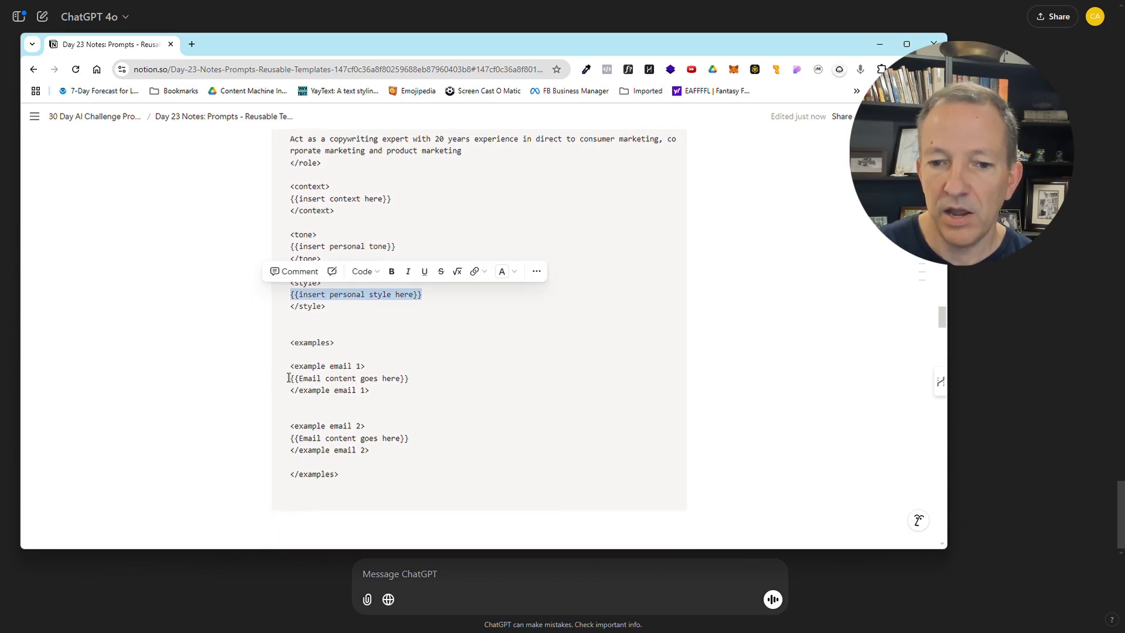
Step: Examine the examples section, highlighting both email content placeholders and the opening and closing tags of example email 1
{"action": "left_click_drag", "start_coordinate": [291, 378], "coordinate": [412, 377]}
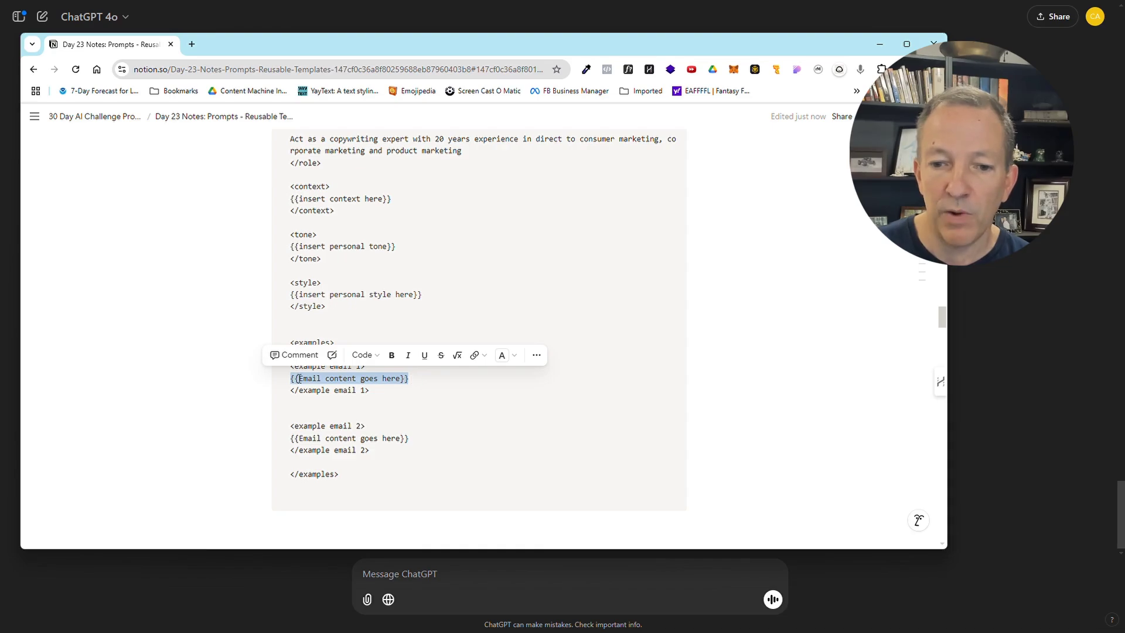
{"action": "left_click", "coordinate": [291, 439]}
{"action": "left_click_drag", "start_coordinate": [291, 439], "coordinate": [420, 442]}
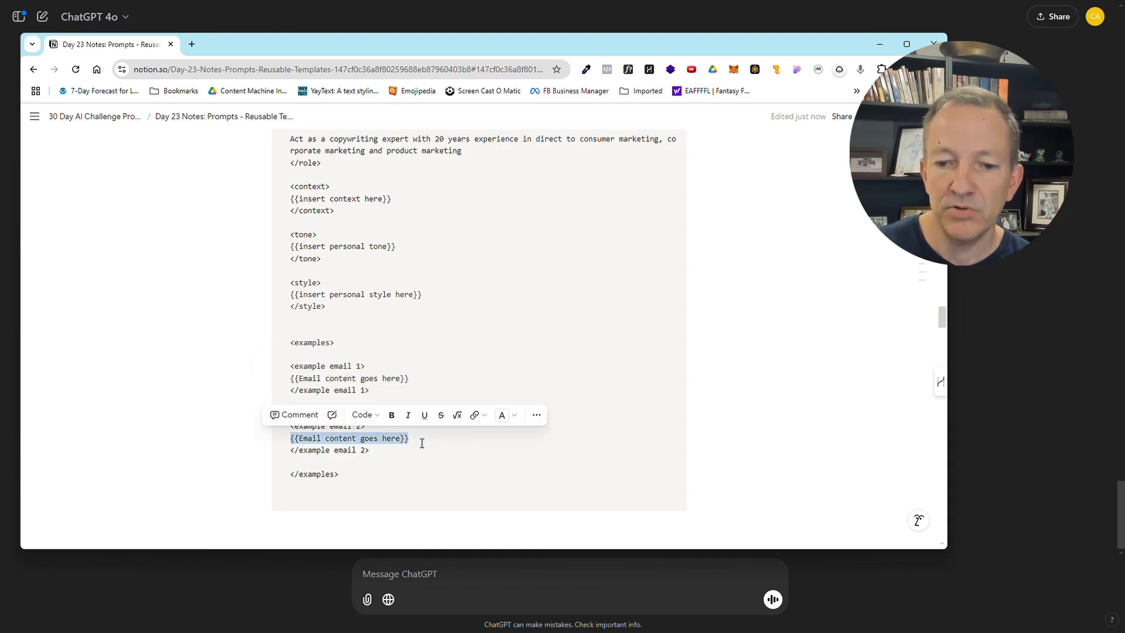
{"action": "left_click", "coordinate": [355, 346]}
{"action": "left_click_drag", "start_coordinate": [291, 343], "coordinate": [371, 366]}
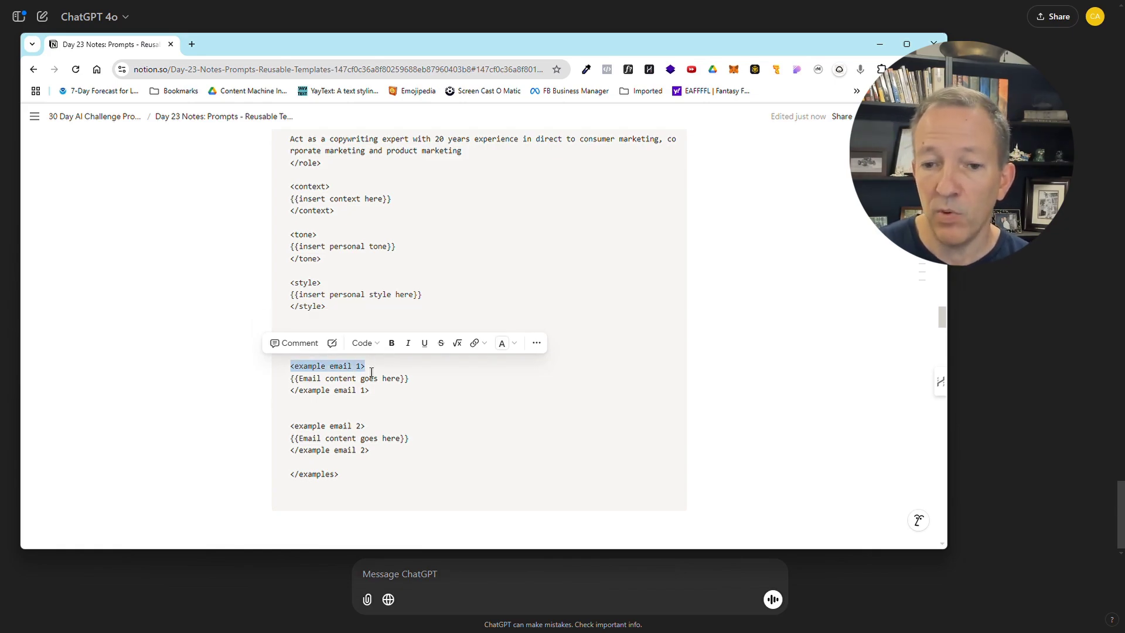
{"action": "left_click_drag", "start_coordinate": [289, 378], "coordinate": [428, 383]}
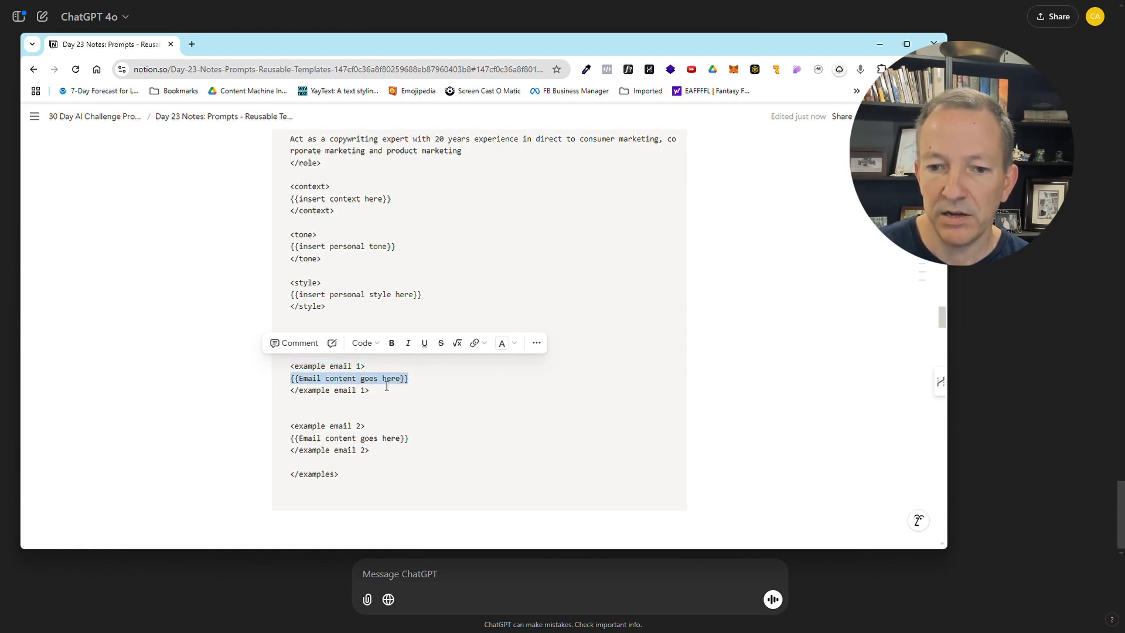
{"action": "left_click_drag", "start_coordinate": [291, 392], "coordinate": [380, 396]}
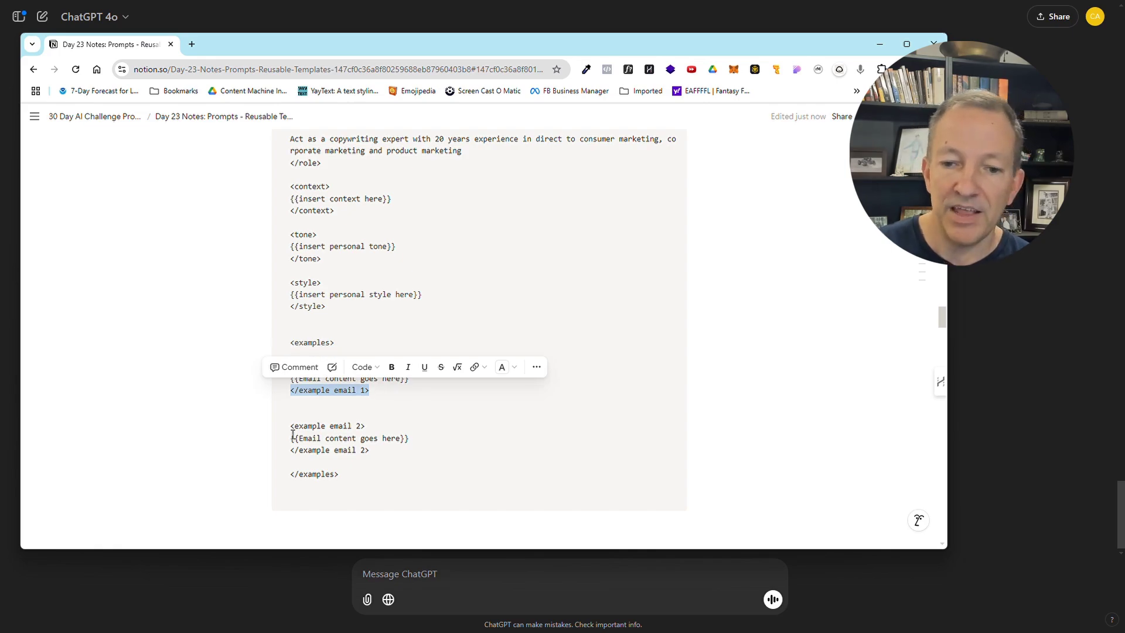
Step: Switch to ChatGPT and paste the full "Prompt 5: Putting it all Together" template into the message
{"action": "scroll", "coordinate": [370, 451], "scroll_direction": "down", "scroll_amount": 2}
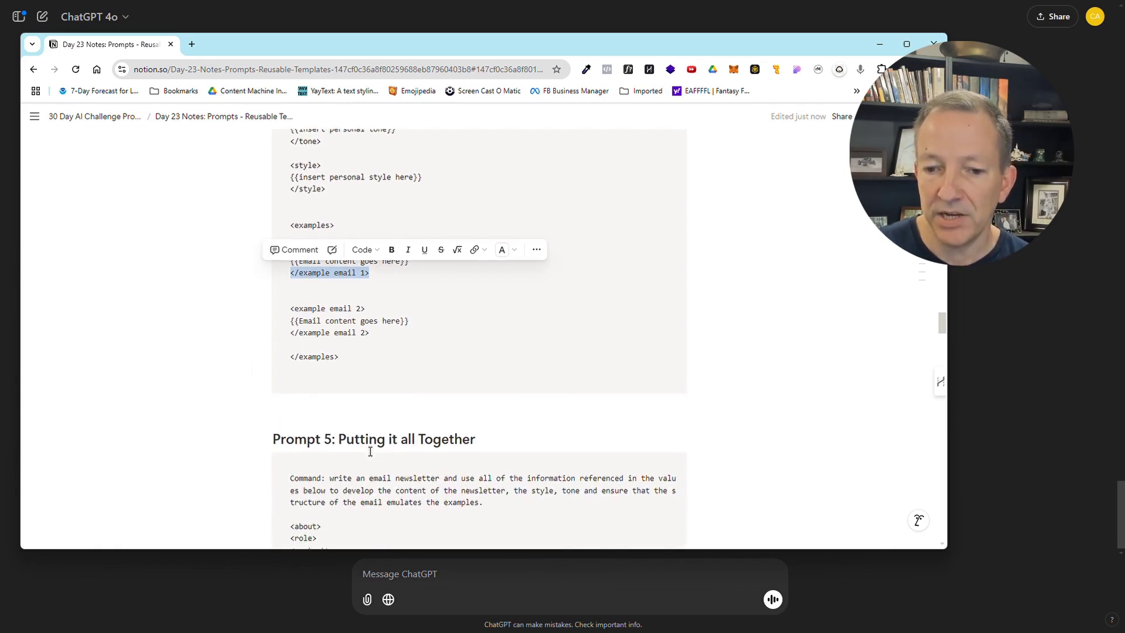
{"action": "scroll", "coordinate": [572, 288], "scroll_direction": "up", "scroll_amount": 3}
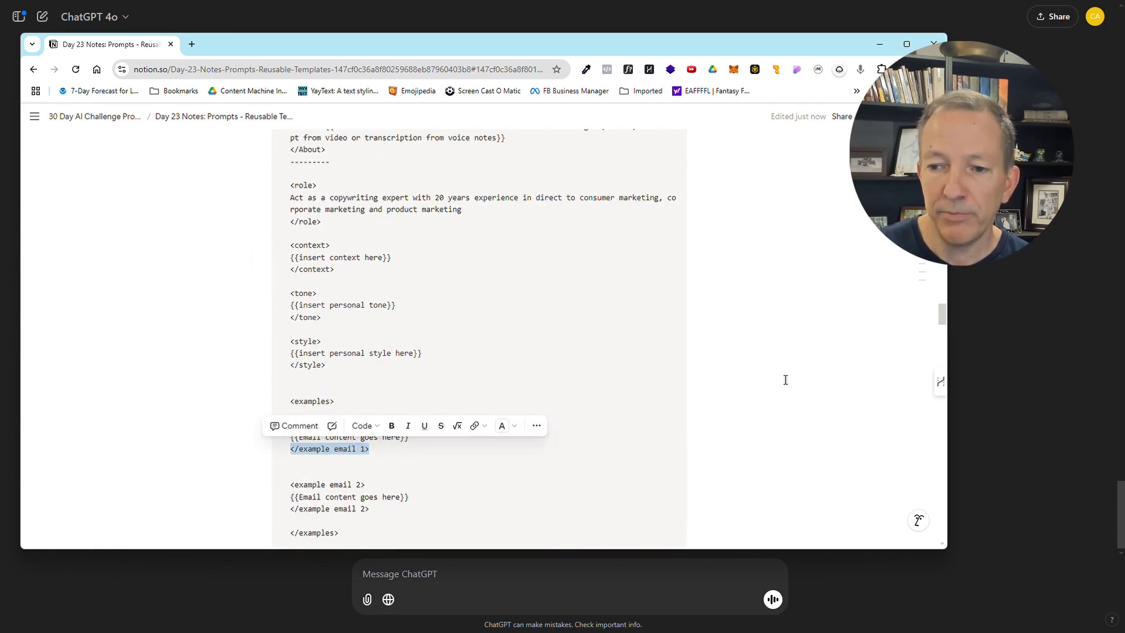
{"action": "scroll", "coordinate": [786, 379], "scroll_direction": "up", "scroll_amount": 4}
{"action": "scroll", "coordinate": [786, 379], "scroll_direction": "down", "scroll_amount": 4}
{"action": "scroll", "coordinate": [781, 377], "scroll_direction": "down", "scroll_amount": 3}
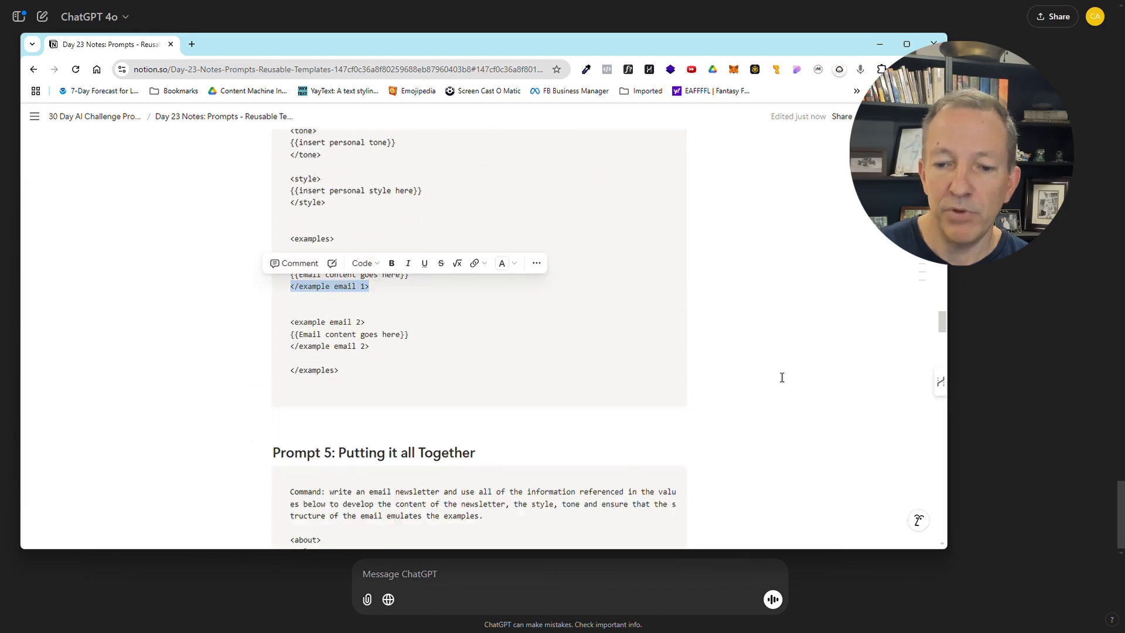
{"action": "left_click_drag", "start_coordinate": [137, 43], "coordinate": [0, 106]}
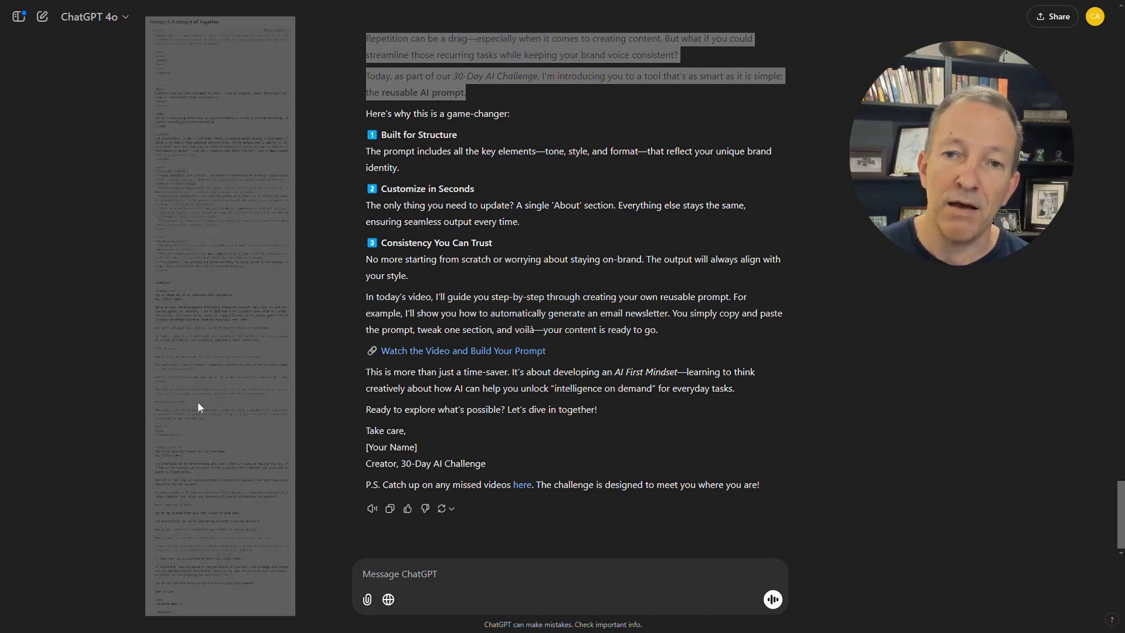
{"action": "left_click", "coordinate": [369, 574]}
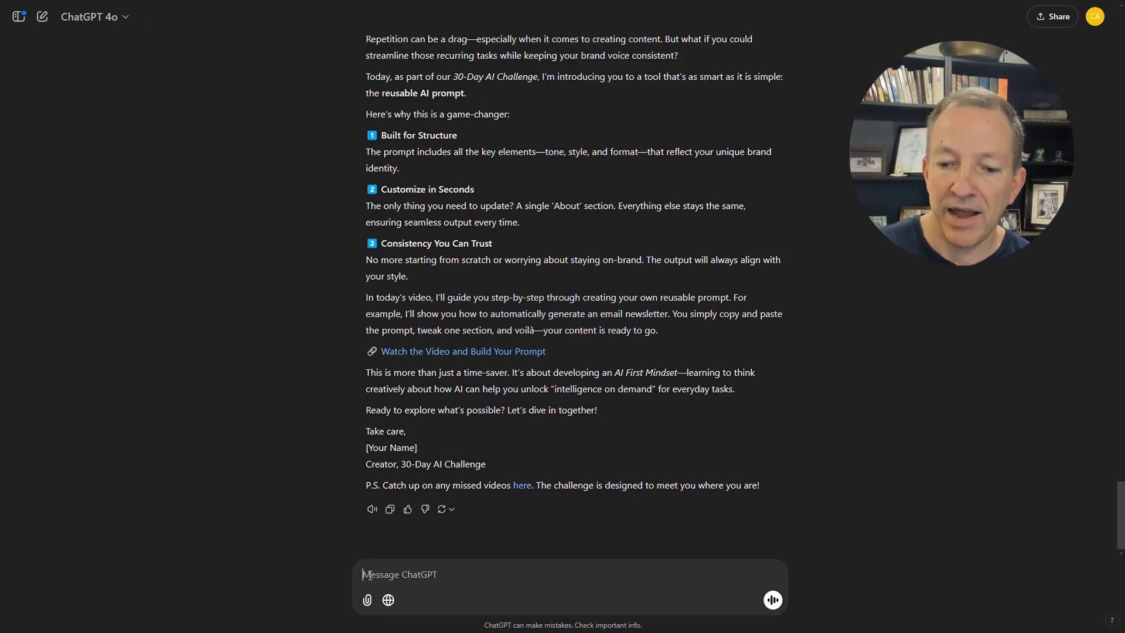
{"action": "key", "text": "ctrl+v"}
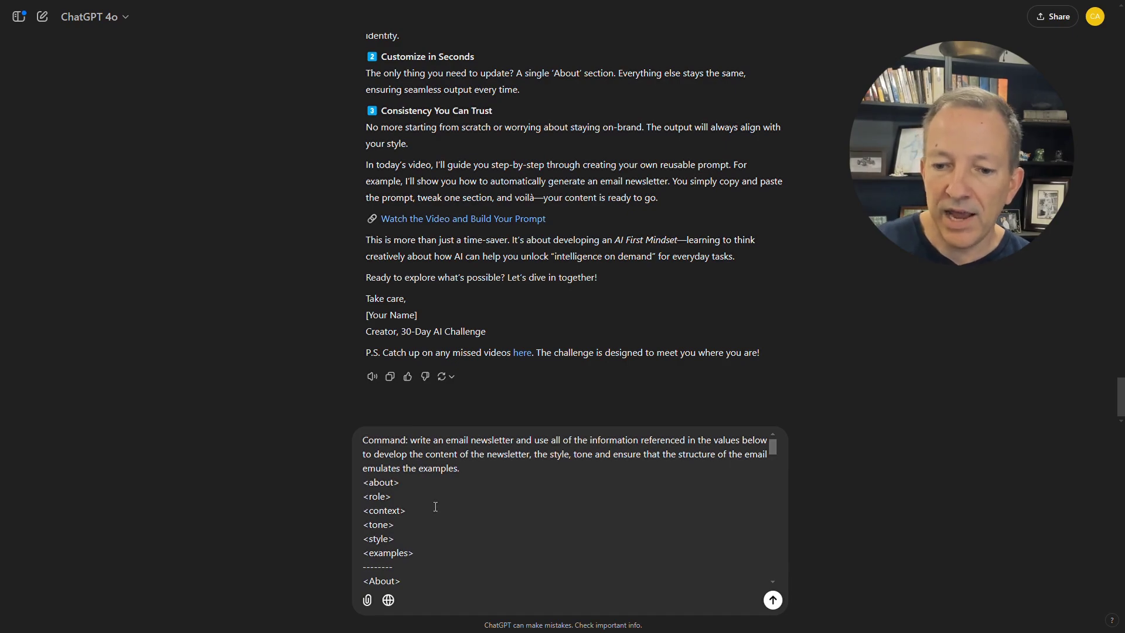
Step: Replace the placeholder About section in the pasted prompt with the tagged notes on developing a reusable prompt for regularly repeated tasks
{"action": "scroll", "coordinate": [435, 507], "scroll_direction": "down", "scroll_amount": 2}
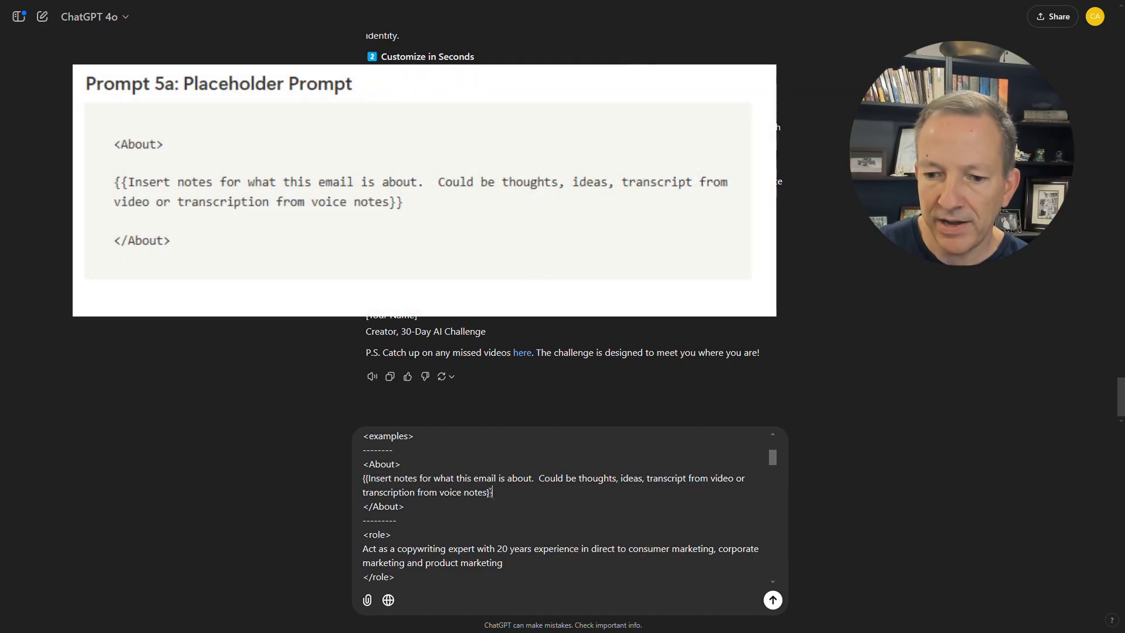
{"action": "left_click_drag", "start_coordinate": [493, 492], "coordinate": [363, 478]}
{"action": "left_click", "coordinate": [384, 489]}
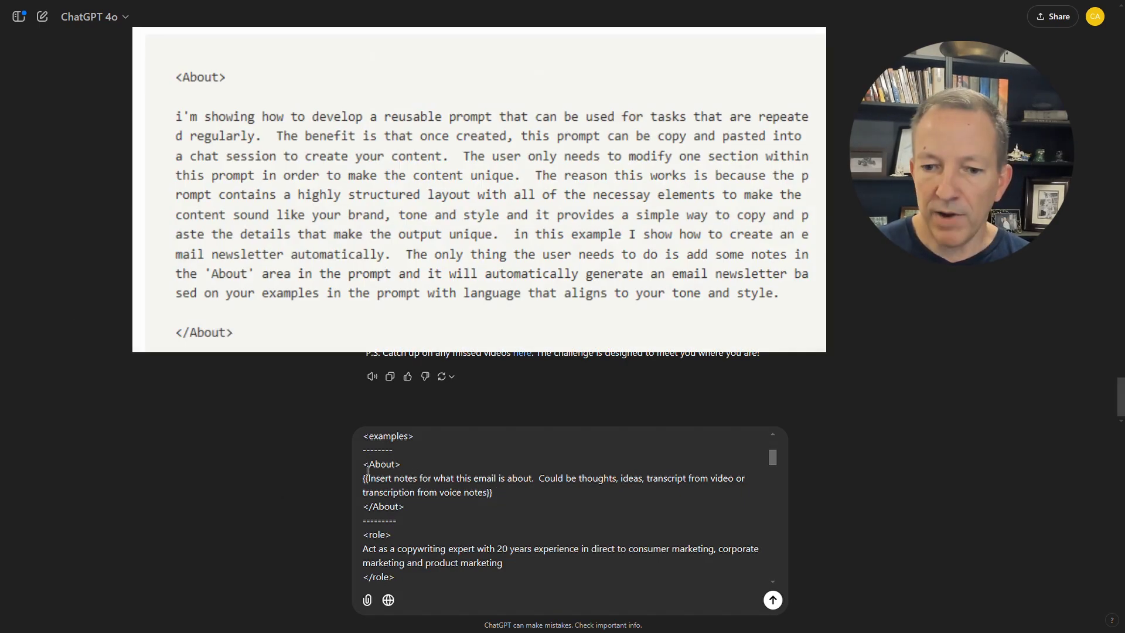
{"action": "left_click_drag", "start_coordinate": [363, 464], "coordinate": [419, 508]}
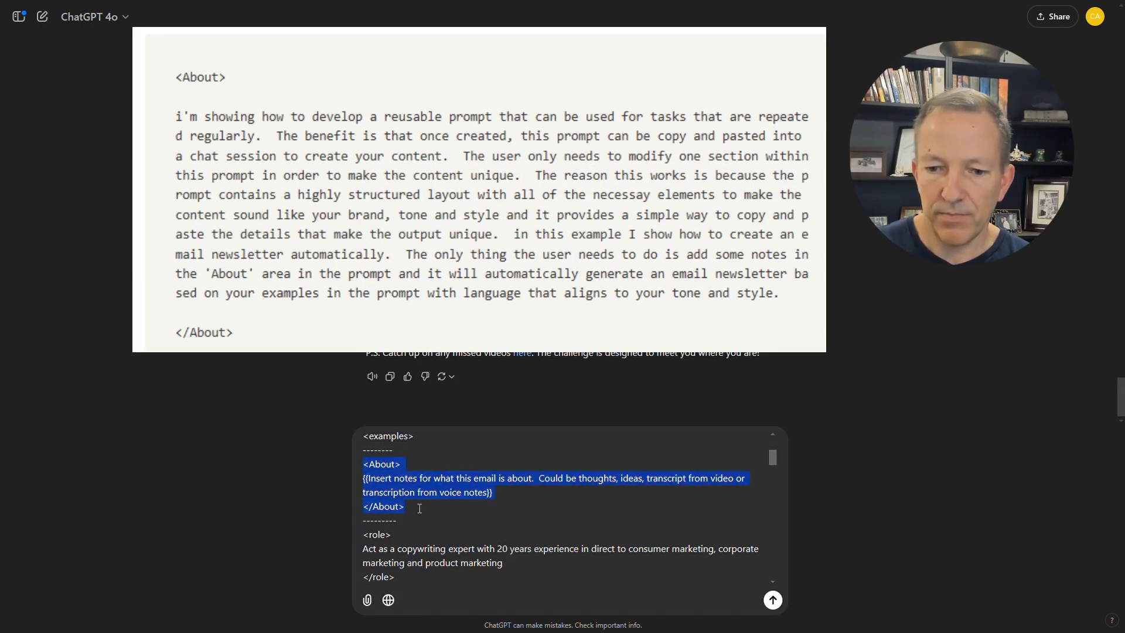
{"action": "type", "text": "<About> i'm showing how to develop a reusable prompt that can be used for tasks that are repeated regularly.  The benefit is that once created, this prompt can be copy and pasted into a chat session to create your content.  The user only needs to modify one section within this prompt in order to make the content unique.  The reason this works is because the prompt contains a highly structured layout with all of the necessay elements to make the content sound like your brand, tone and style and it provides a simple way to copy and paste the details that make the output unique.  in this example I show how to create an email newsletter automatically.  The only thing the user needs to do is add some notes in the 'About' area in the prompt and it will automatically generate an email newsletter based on your examples in the prompt with language that aligns to your tone and style. </About>"}
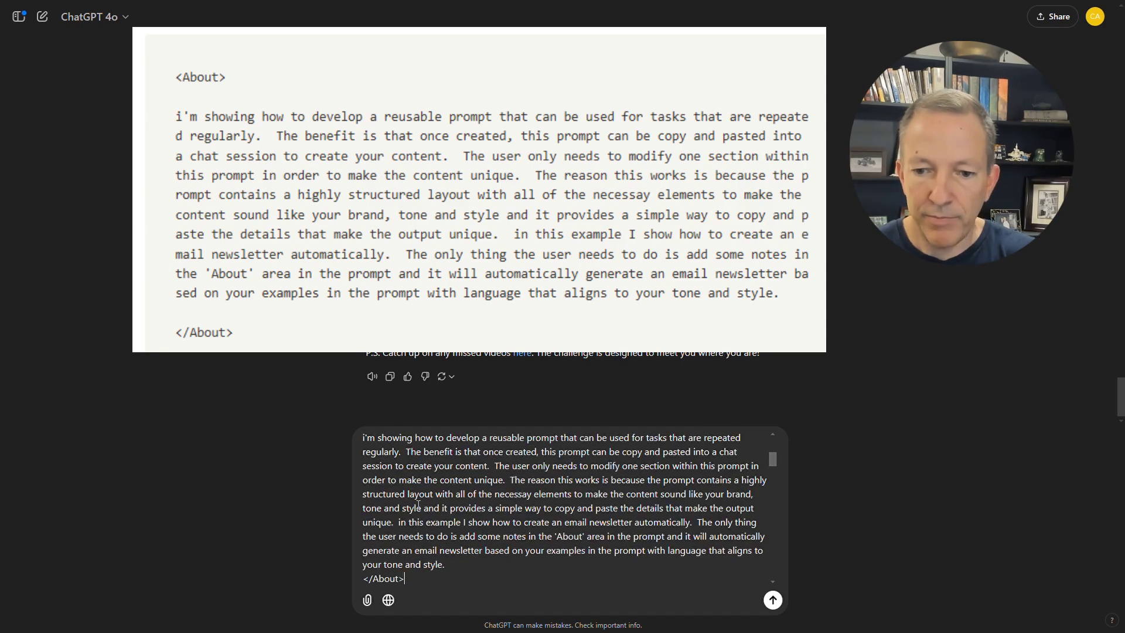
Step: Review the filled-in About section of the prompt, highlighting its opening tag and the complete notes text
{"action": "scroll", "coordinate": [426, 508], "scroll_direction": "up", "scroll_amount": 3}
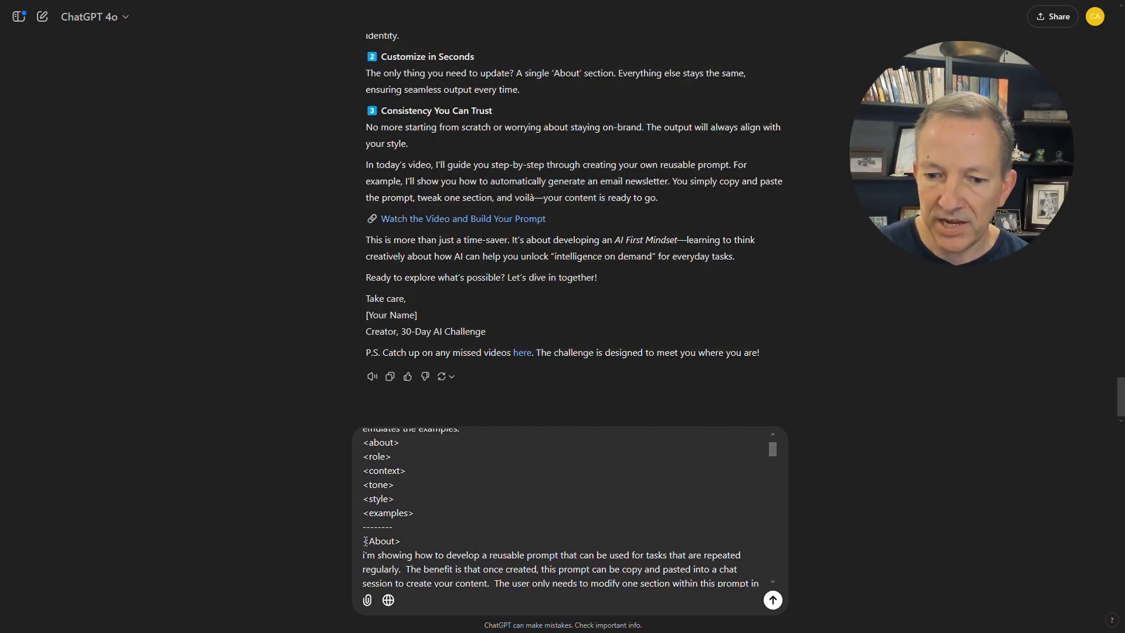
{"action": "left_click_drag", "start_coordinate": [363, 540], "coordinate": [401, 541]}
{"action": "scroll", "coordinate": [429, 533], "scroll_direction": "down", "scroll_amount": 3}
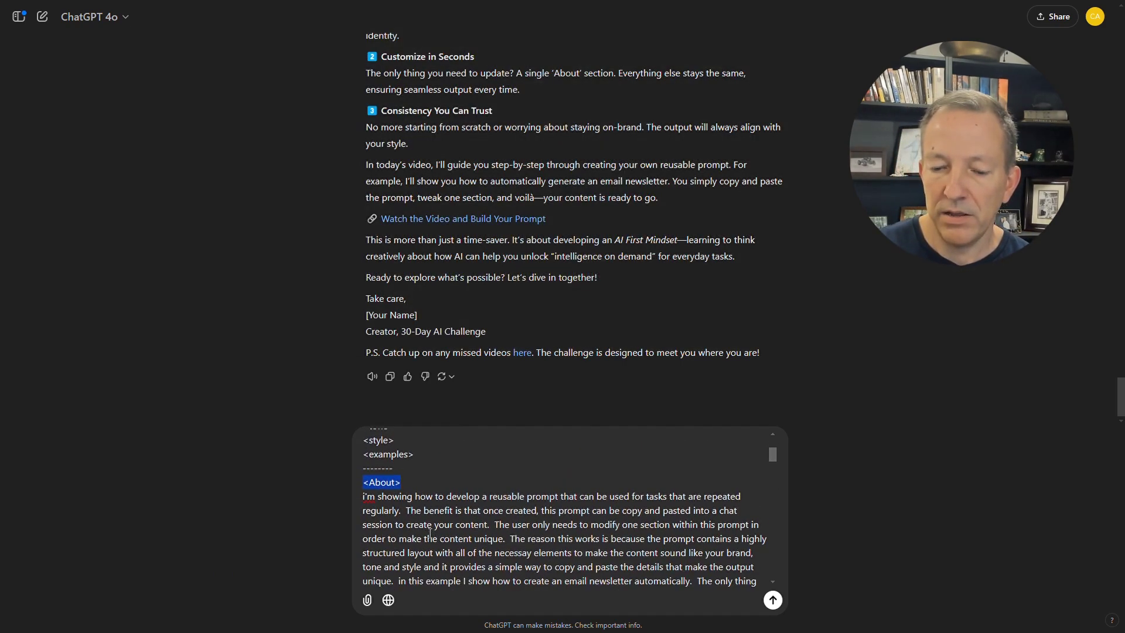
{"action": "scroll", "coordinate": [416, 510], "scroll_direction": "down", "scroll_amount": 1}
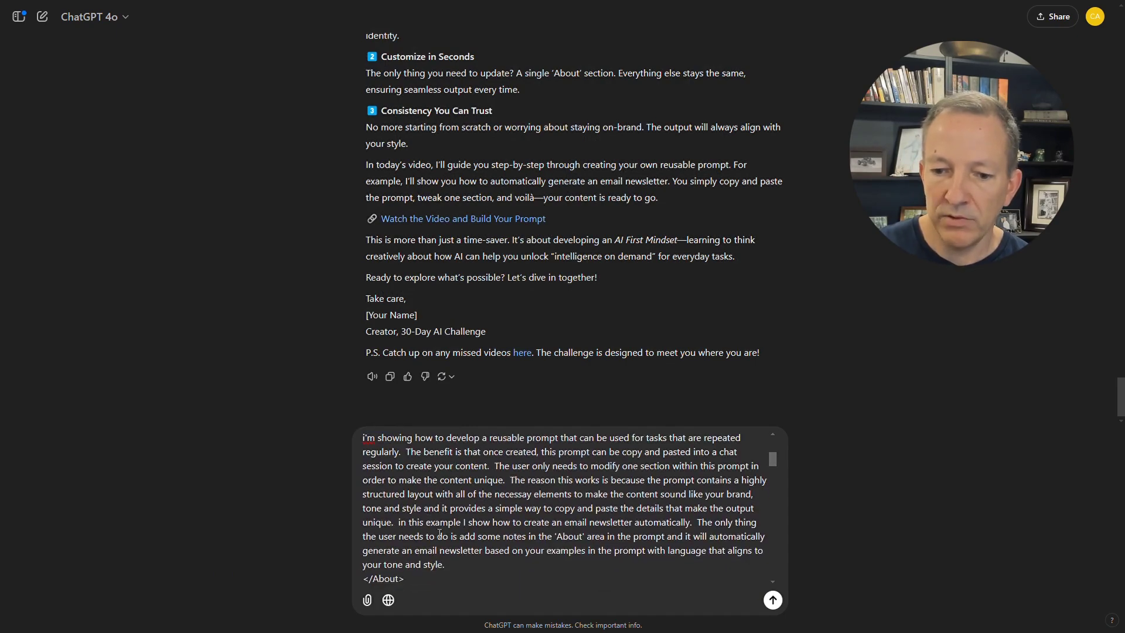
{"action": "left_click_drag", "start_coordinate": [447, 564], "coordinate": [361, 440]}
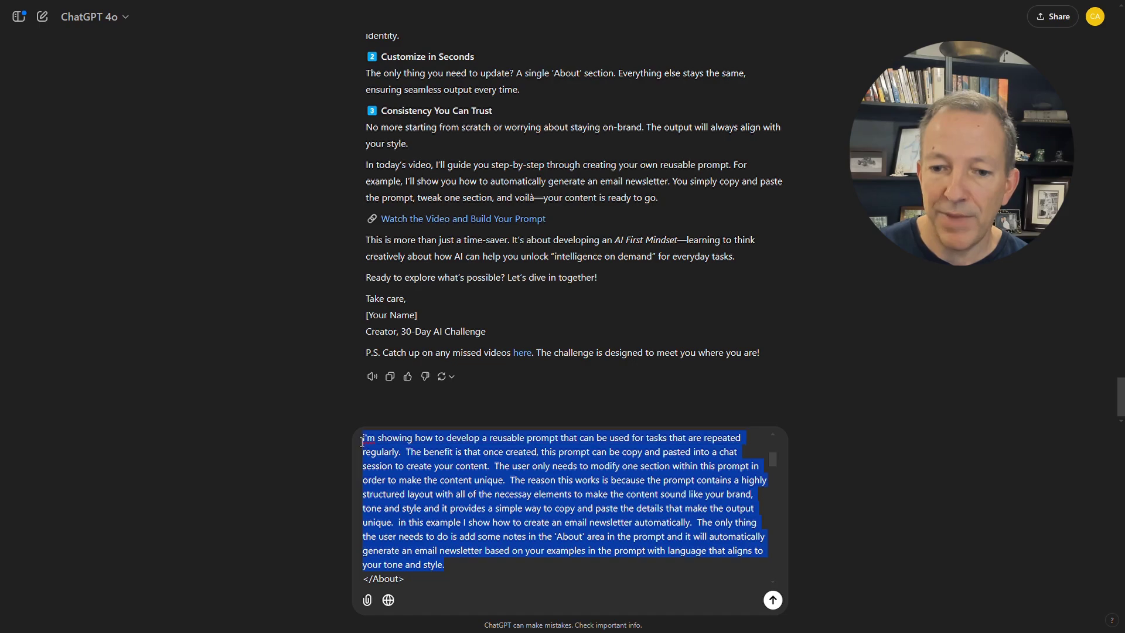
{"action": "left_click", "coordinate": [362, 442]}
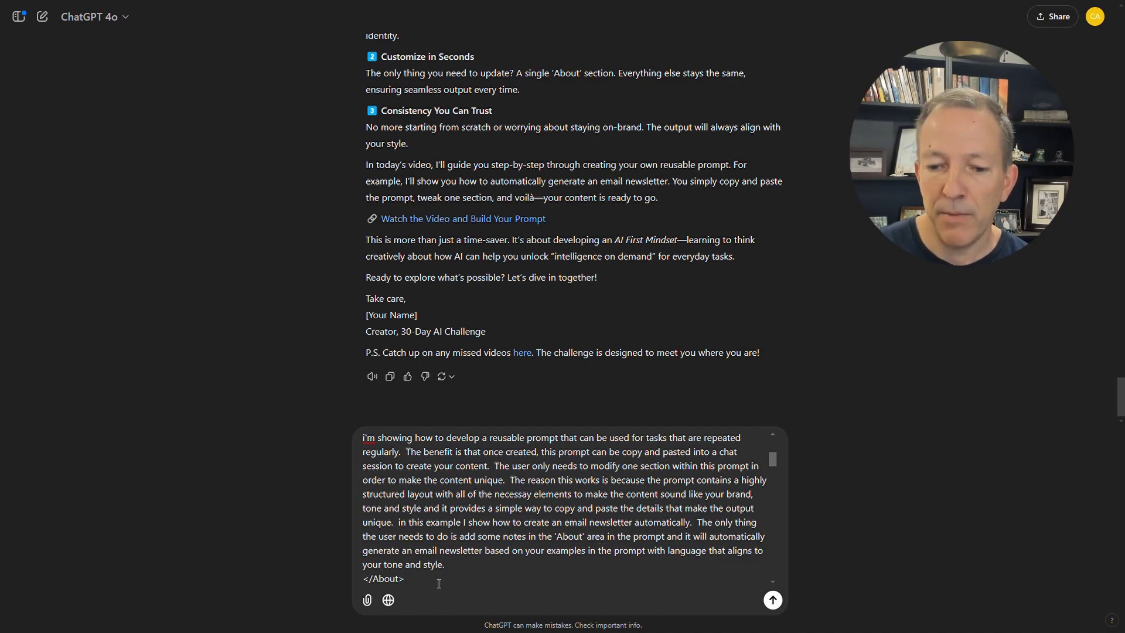
Step: Submit the completed structured prompt and review the generated newsletter from its subject line to the P.S
{"action": "left_click", "coordinate": [773, 599]}
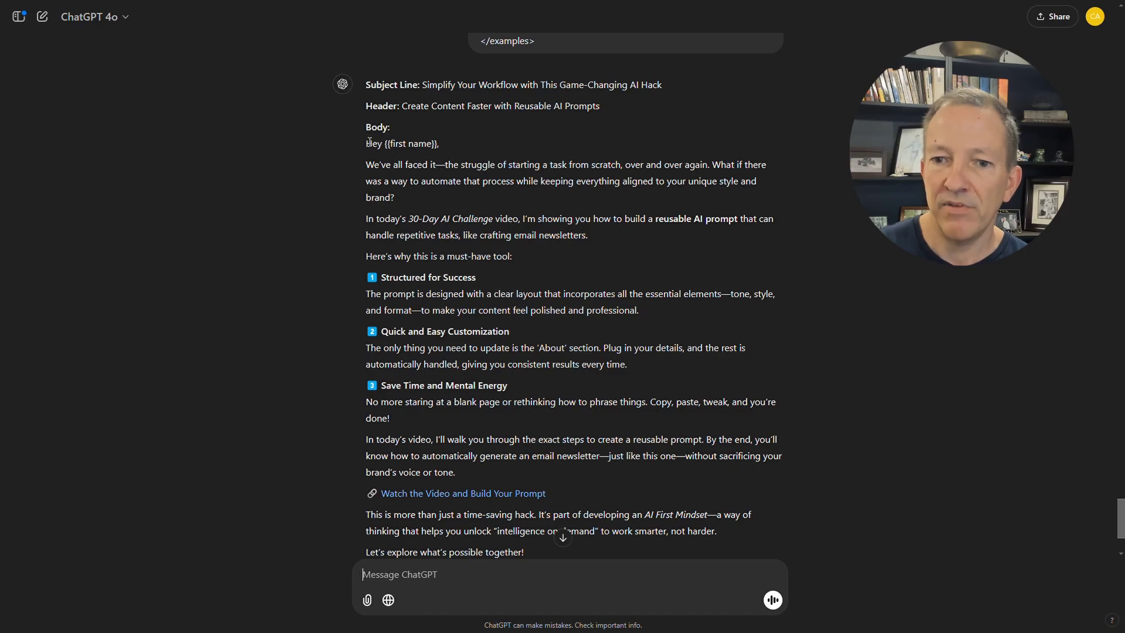
{"action": "scroll", "coordinate": [311, 399], "scroll_direction": "down", "scroll_amount": 2}
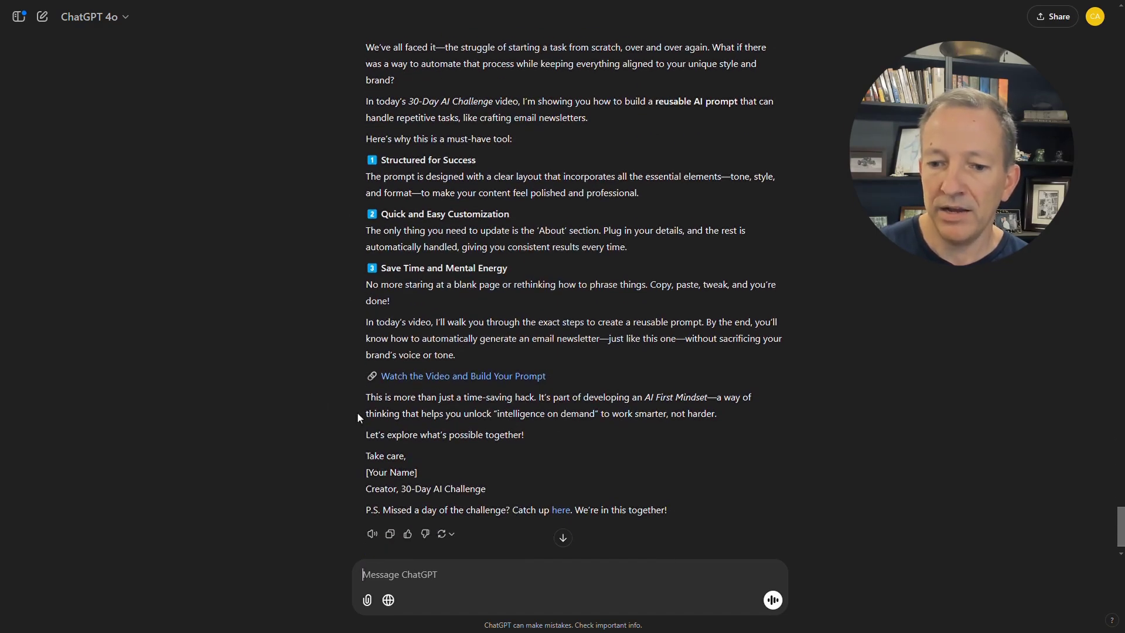
{"action": "scroll", "coordinate": [363, 427], "scroll_direction": "down", "scroll_amount": 1}
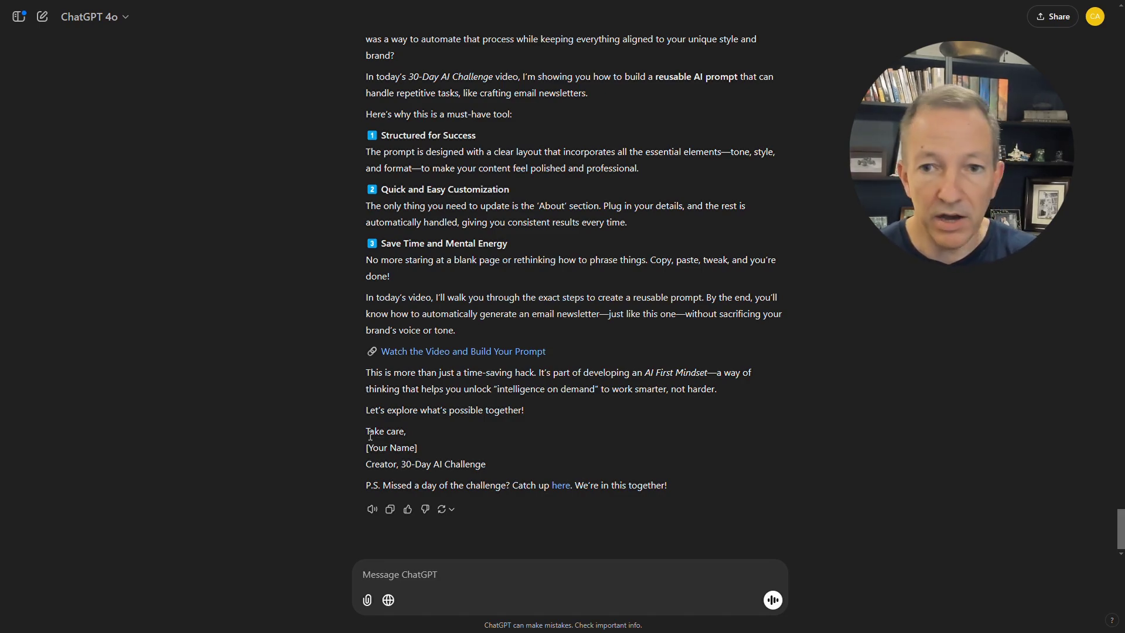
Step: Switch to the Notion prompt library and open the Email Newsletter entry under AI 30 Day Challenge in Center peek view
{"action": "key", "text": "alt+Tab"}
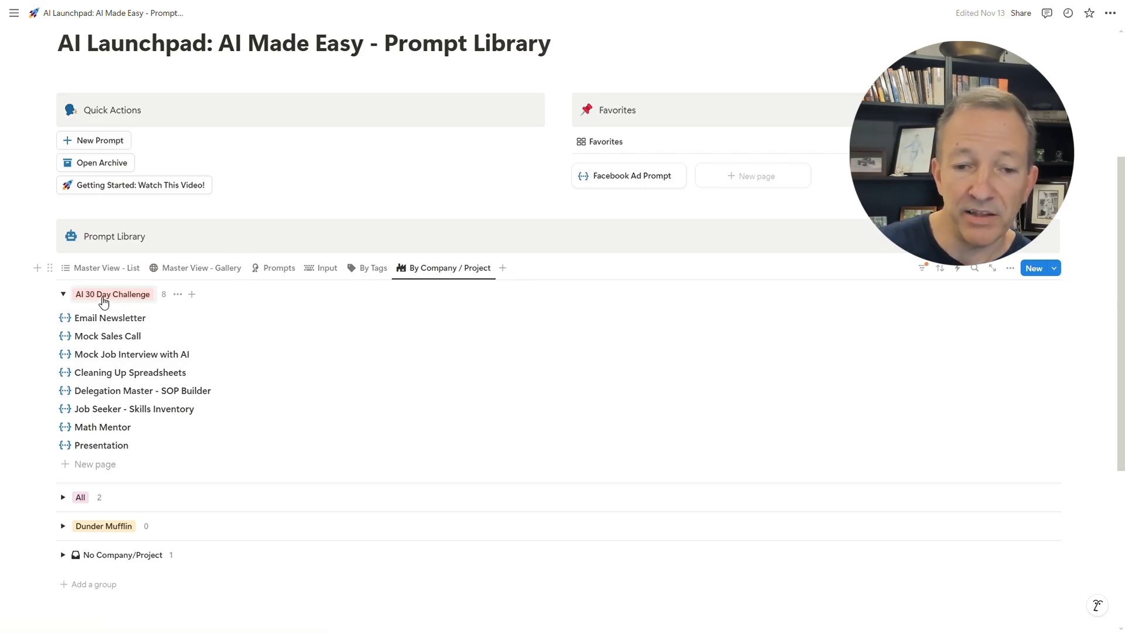
{"action": "left_click", "coordinate": [97, 318]}
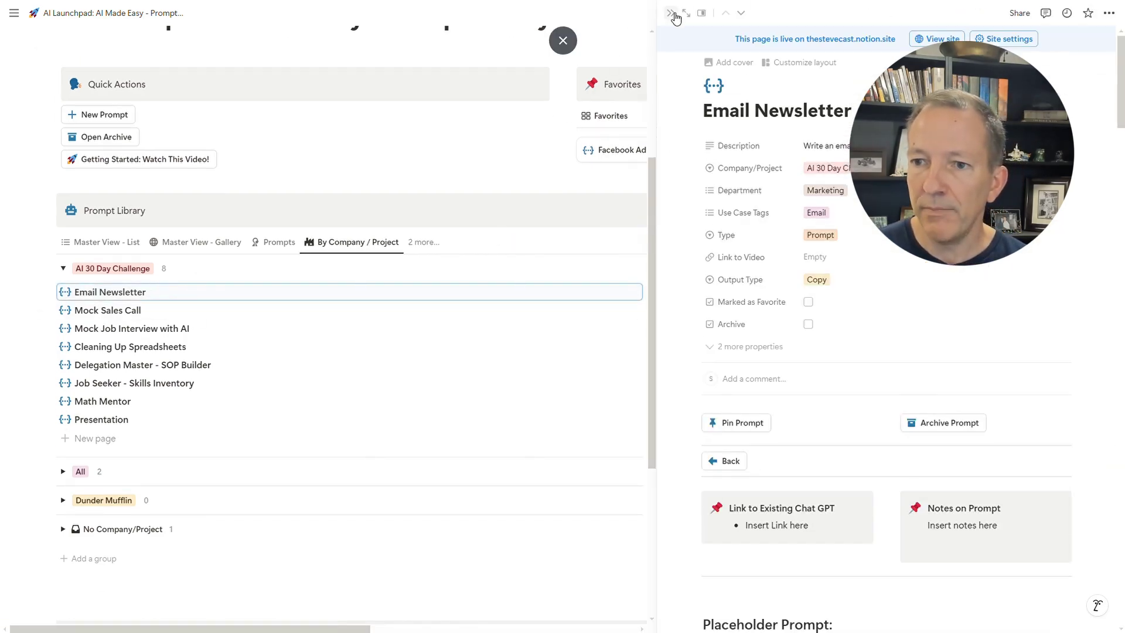
{"action": "left_click", "coordinate": [701, 13]}
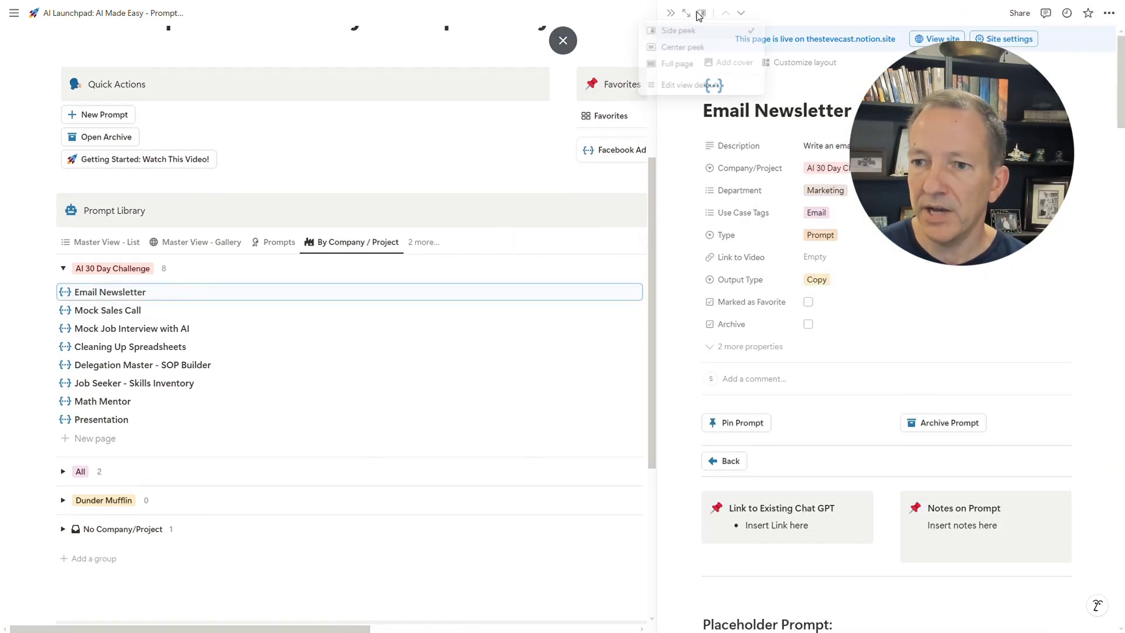
{"action": "left_click", "coordinate": [672, 49]}
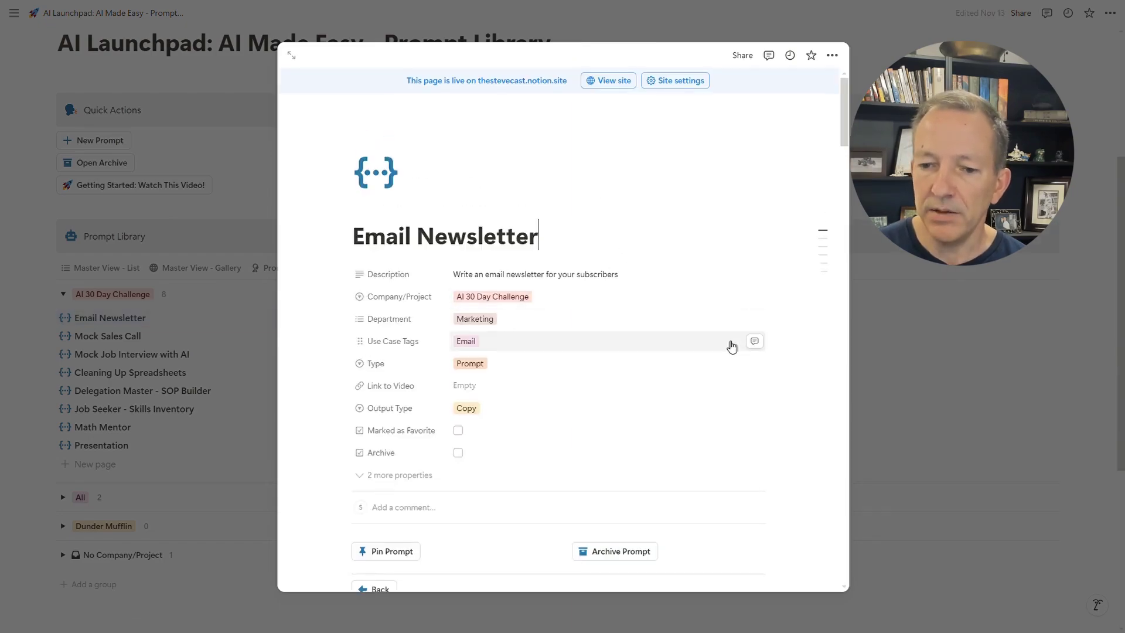
Step: Review the Placeholder Prompt block in the Email Newsletter entry, highlighting the notes placeholder between its About tags
{"action": "scroll", "coordinate": [732, 347], "scroll_direction": "down", "scroll_amount": 9}
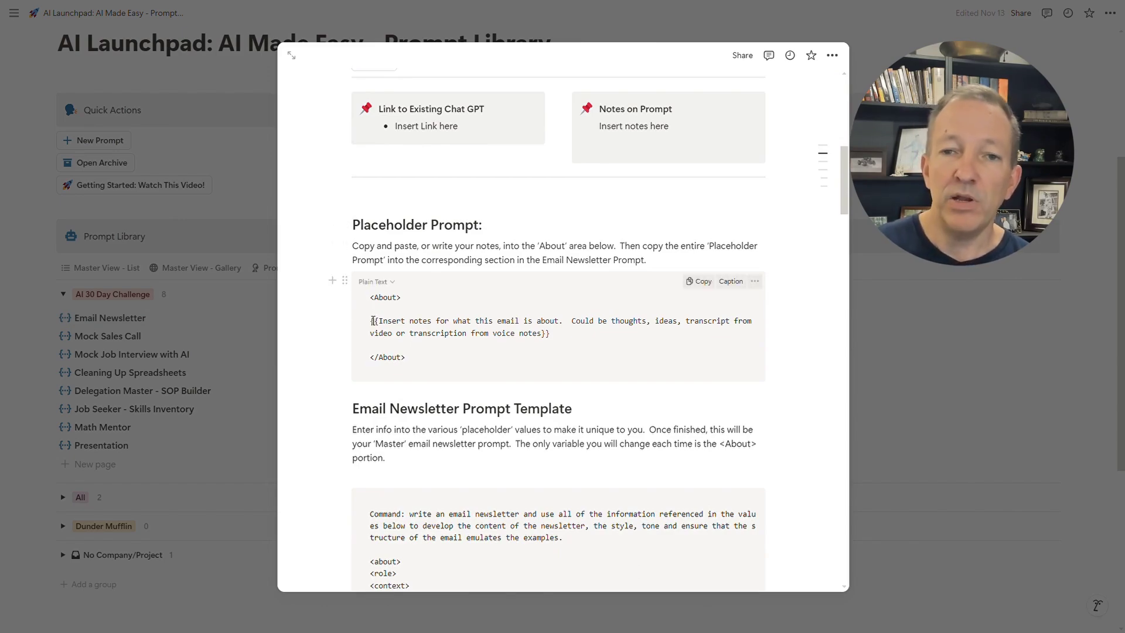
{"action": "scroll", "coordinate": [373, 321], "scroll_direction": "down", "scroll_amount": 2}
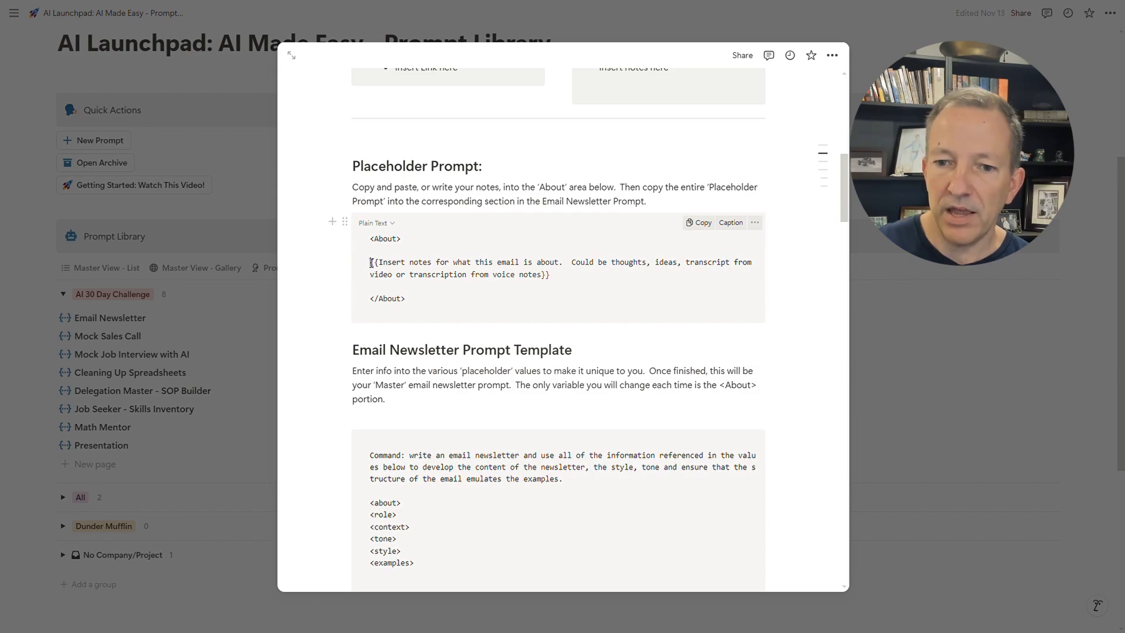
{"action": "left_click_drag", "start_coordinate": [371, 263], "coordinate": [552, 277]}
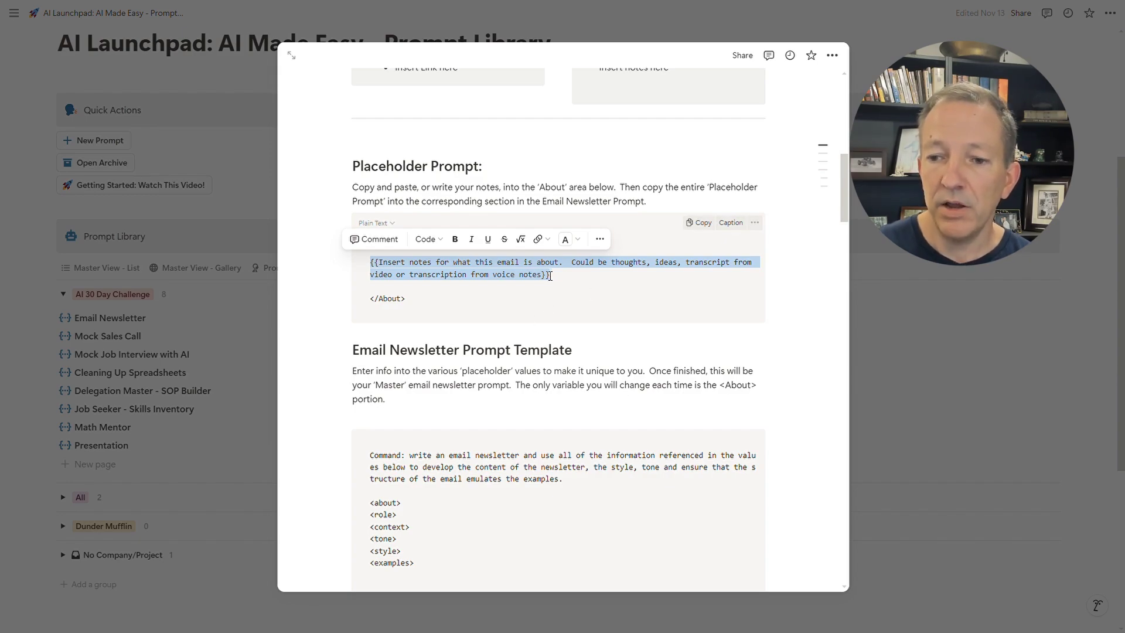
{"action": "left_click", "coordinate": [561, 279]}
{"action": "left_click_drag", "start_coordinate": [560, 279], "coordinate": [364, 262]}
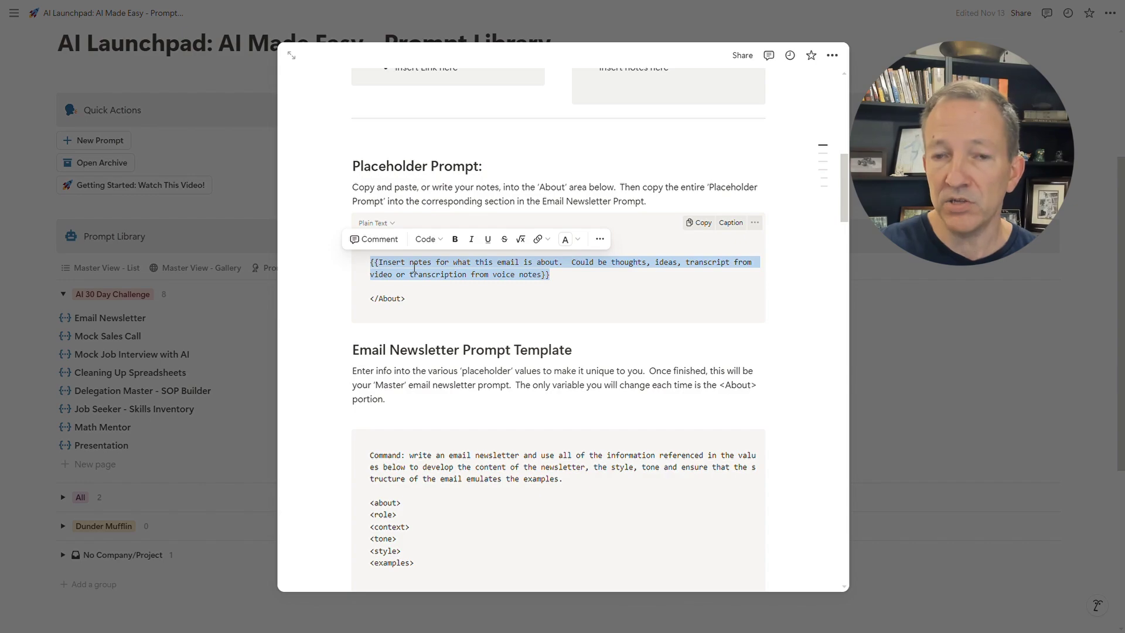
Step: Examine the Email Newsletter Prompt Template and highlight its whole About section, including the opening and closing tags
{"action": "scroll", "coordinate": [422, 305], "scroll_direction": "down", "scroll_amount": 4}
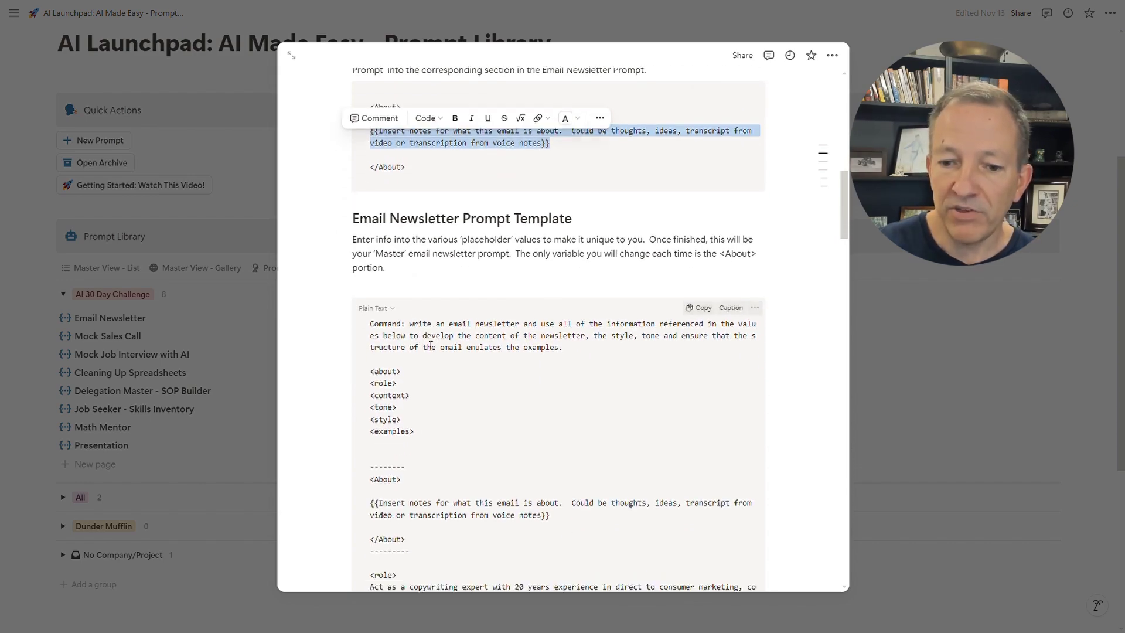
{"action": "scroll", "coordinate": [430, 323], "scroll_direction": "up", "scroll_amount": 2}
{"action": "scroll", "coordinate": [385, 303], "scroll_direction": "down", "scroll_amount": 3}
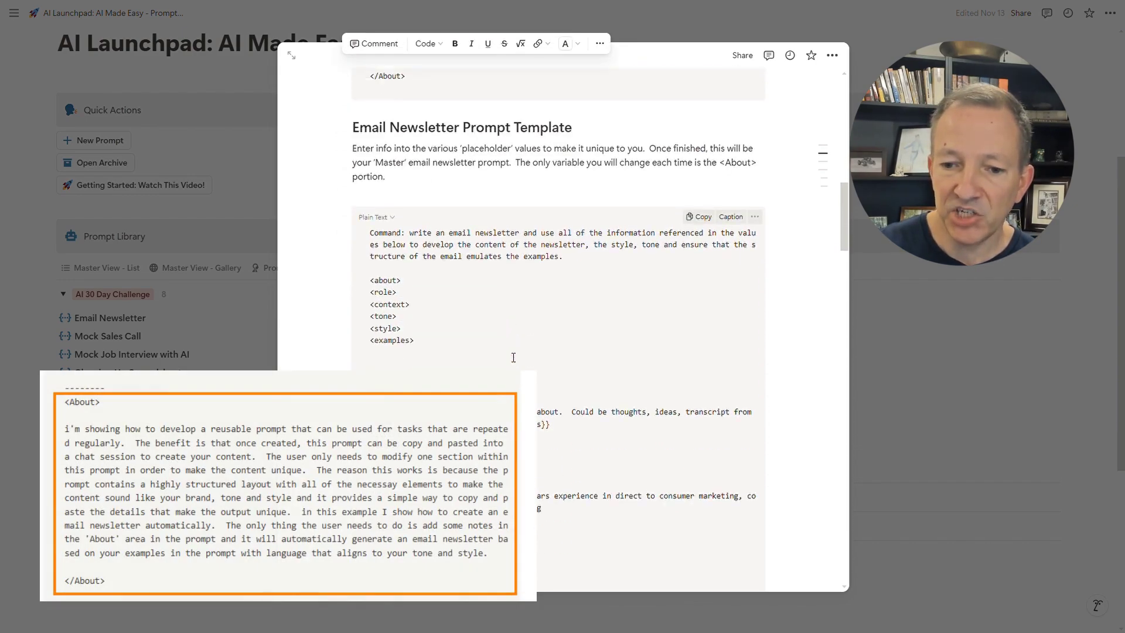
{"action": "left_click_drag", "start_coordinate": [370, 320], "coordinate": [407, 378]}
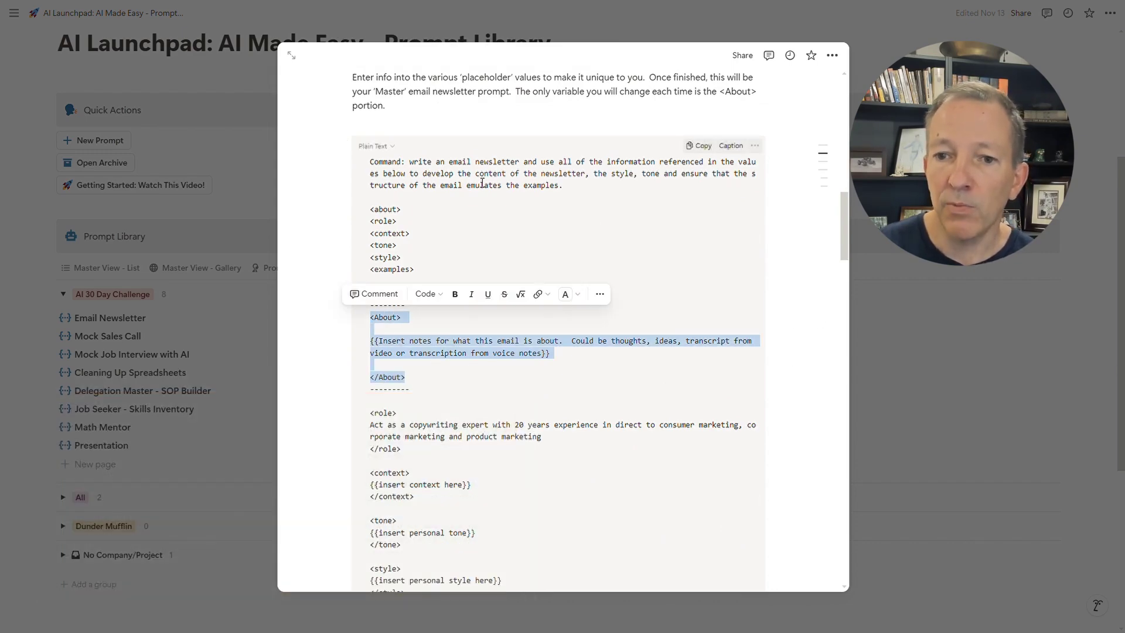
{"action": "left_click", "coordinate": [801, 254]}
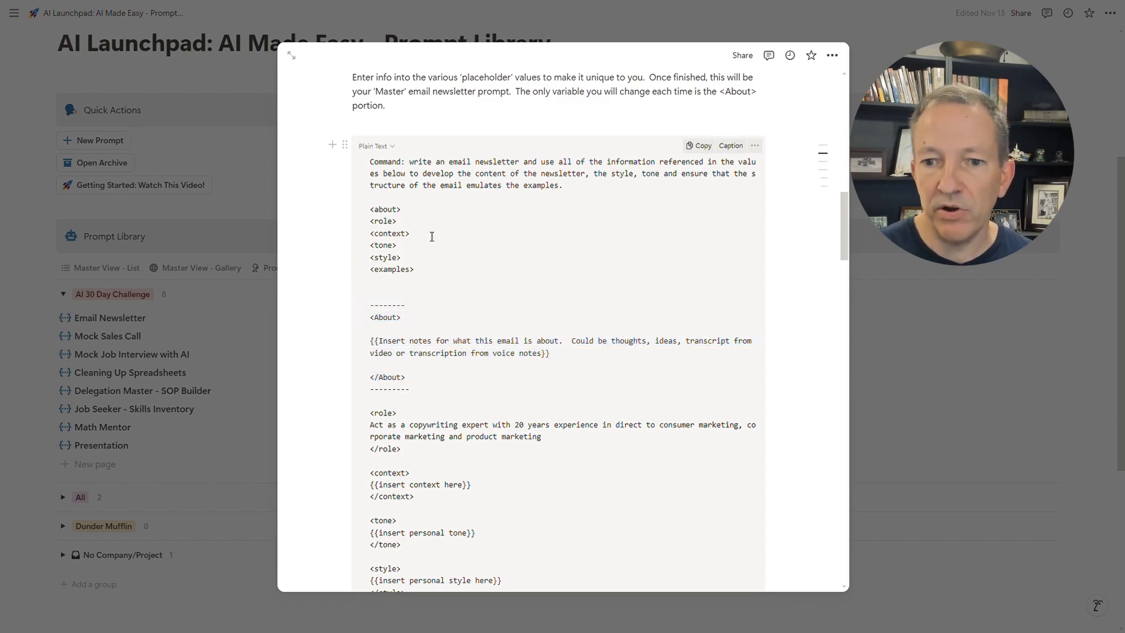
Step: Review the remaining template sections and the completed example down to Reference, highlighting the single-email Example Format with XML Tags
{"action": "scroll", "coordinate": [433, 226], "scroll_direction": "down", "scroll_amount": 1}
{"action": "scroll", "coordinate": [433, 227], "scroll_direction": "down", "scroll_amount": 6}
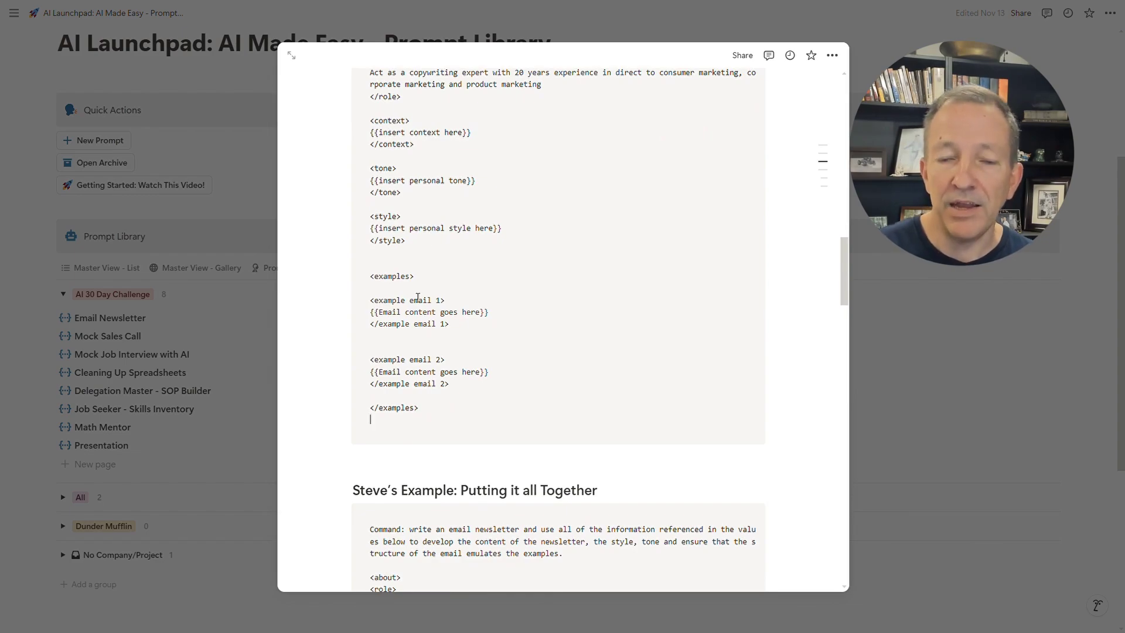
{"action": "scroll", "coordinate": [443, 352], "scroll_direction": "down", "scroll_amount": 6}
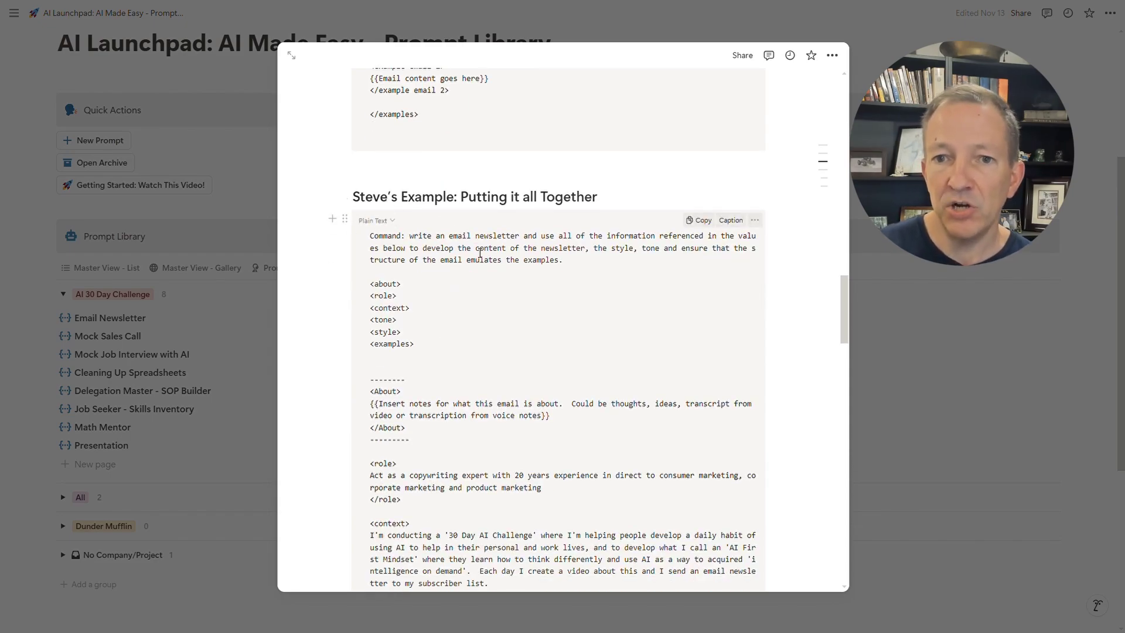
{"action": "scroll", "coordinate": [552, 255], "scroll_direction": "down", "scroll_amount": 3}
{"action": "scroll", "coordinate": [551, 255], "scroll_direction": "down", "scroll_amount": 10}
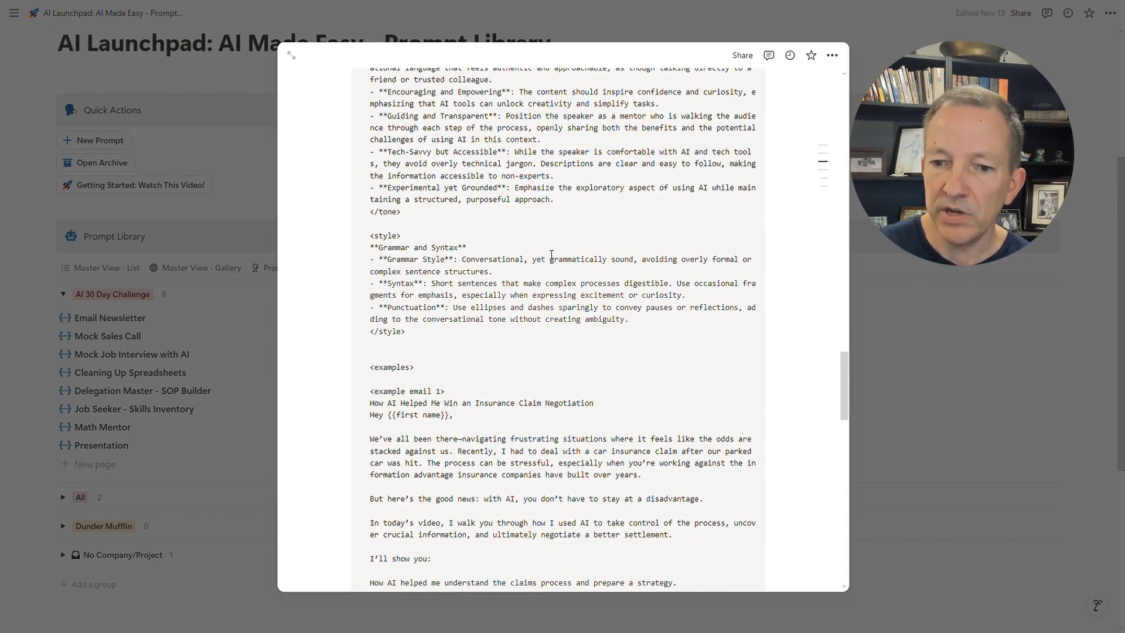
{"action": "scroll", "coordinate": [551, 255], "scroll_direction": "down", "scroll_amount": 10}
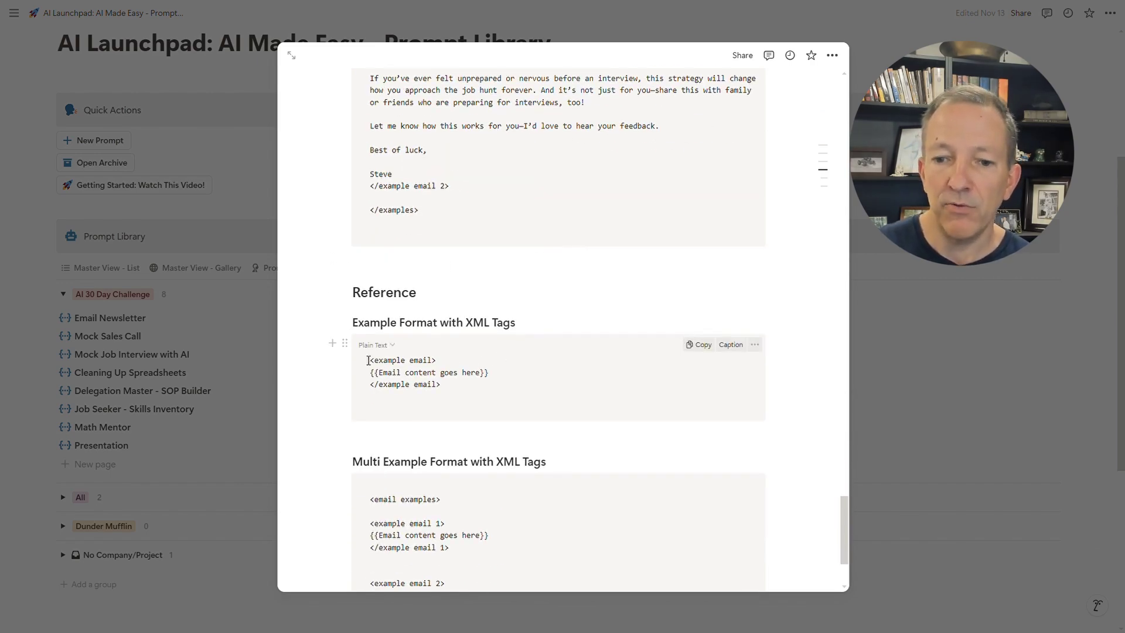
{"action": "left_click_drag", "start_coordinate": [368, 360], "coordinate": [453, 392]}
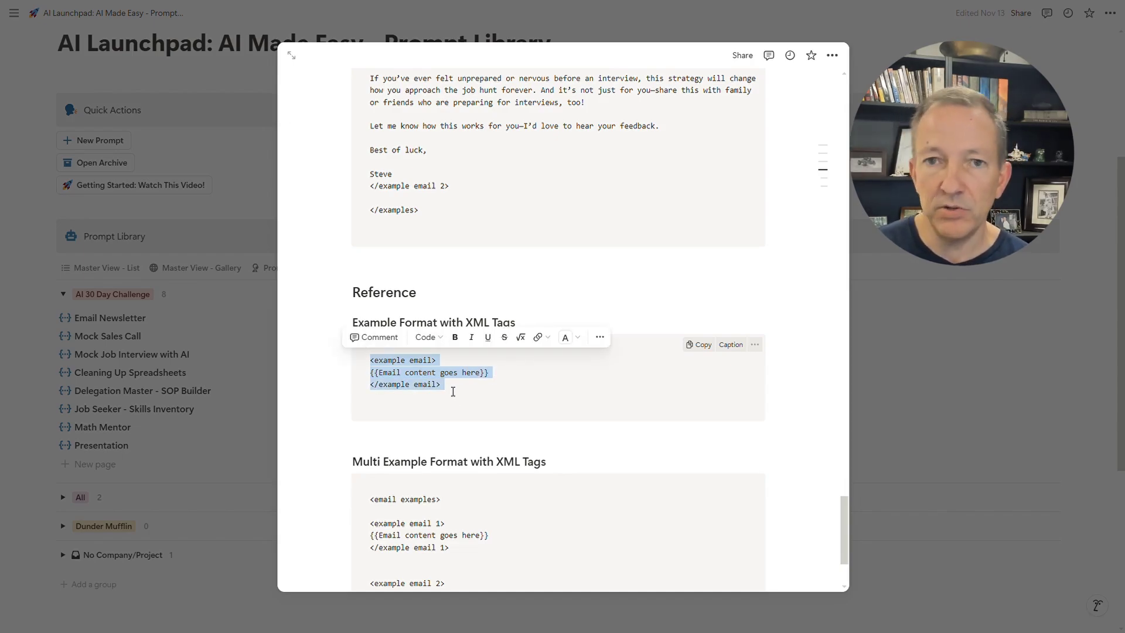
Step: Return to the Email Newsletter Prompt Template and highlight the words "email newsletter" in its Command line
{"action": "scroll", "coordinate": [829, 209], "scroll_direction": "up", "scroll_amount": 15}
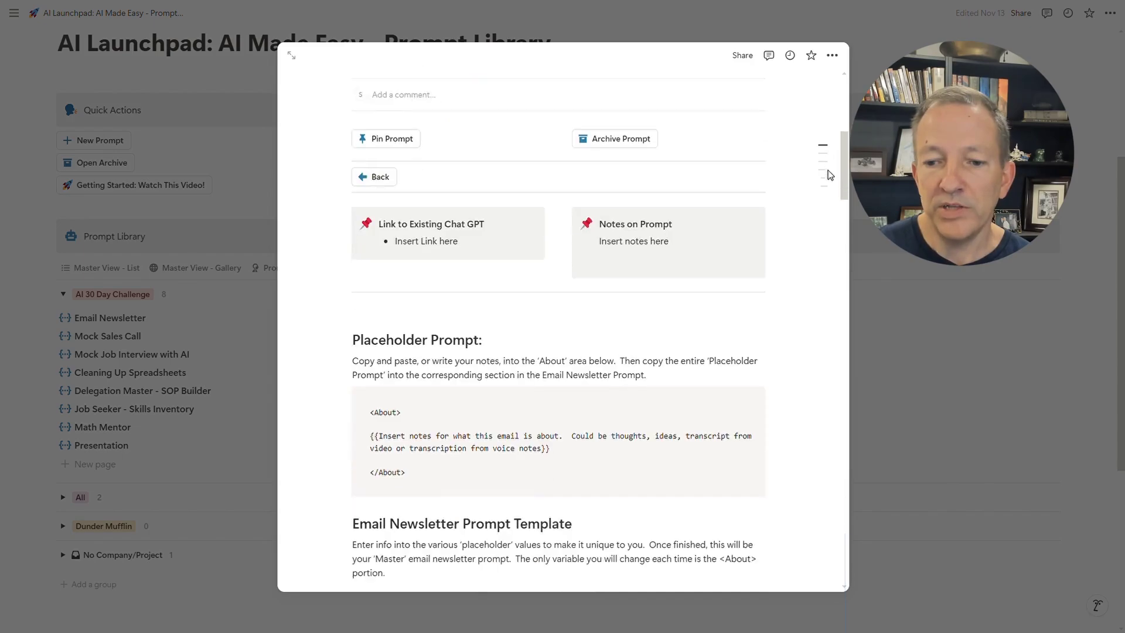
{"action": "scroll", "coordinate": [826, 216], "scroll_direction": "down", "scroll_amount": 7}
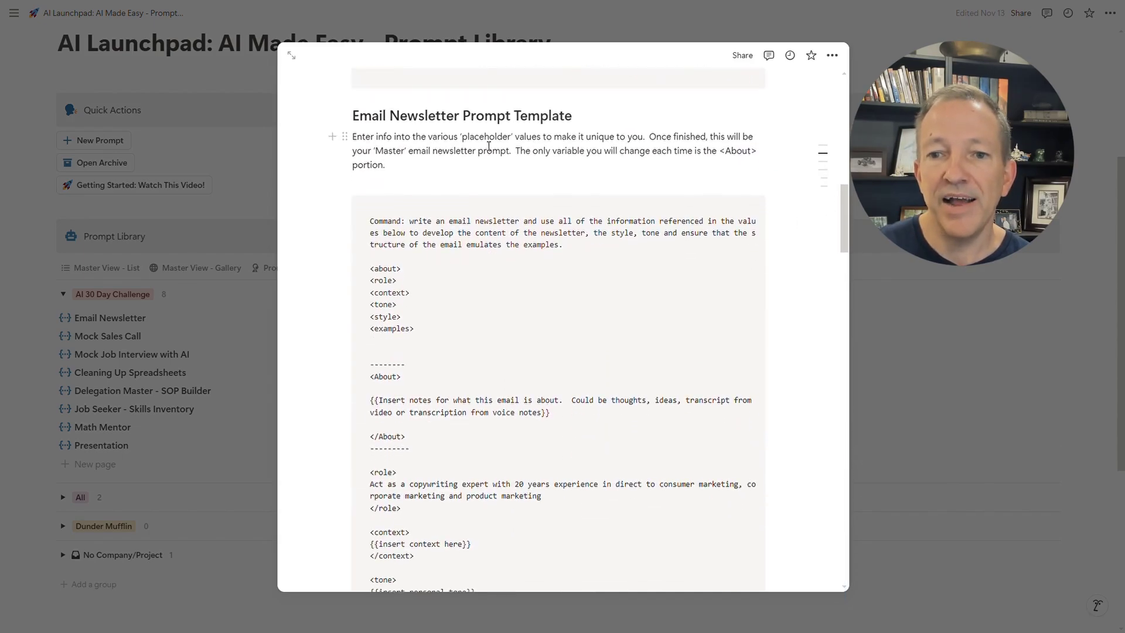
{"action": "mouse_move", "coordinate": [465, 251]}
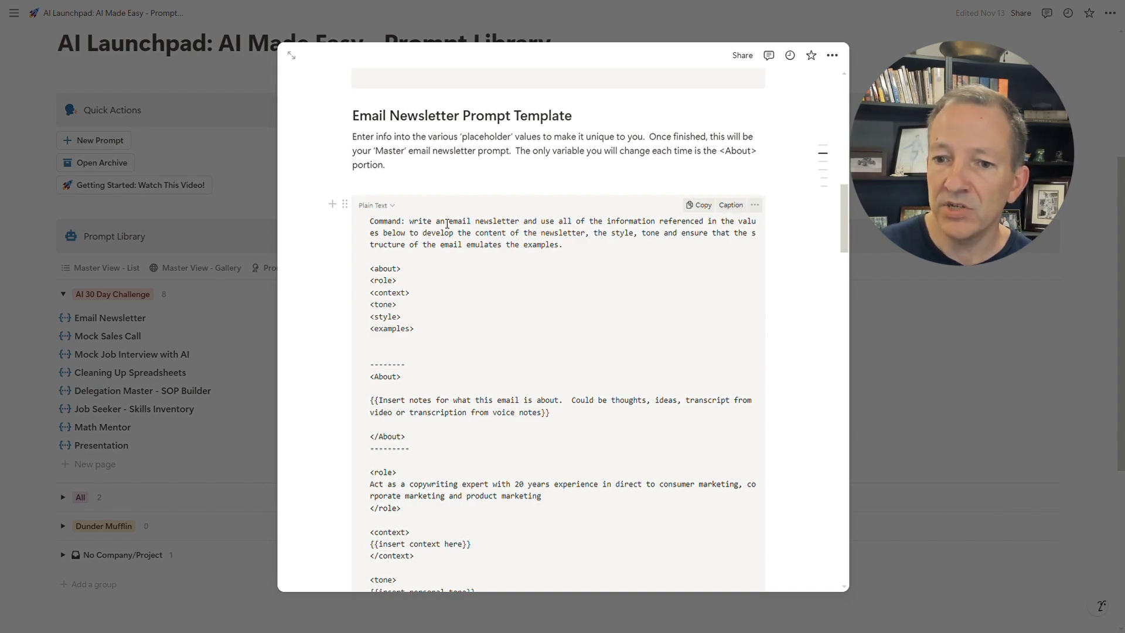
{"action": "left_click_drag", "start_coordinate": [447, 224], "coordinate": [529, 218]}
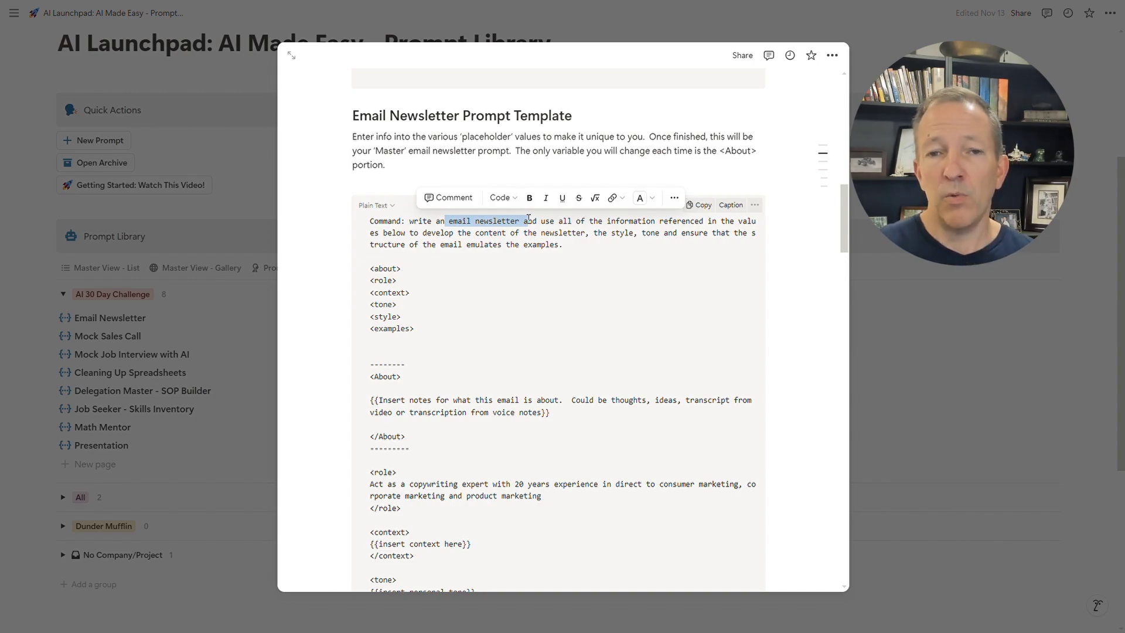